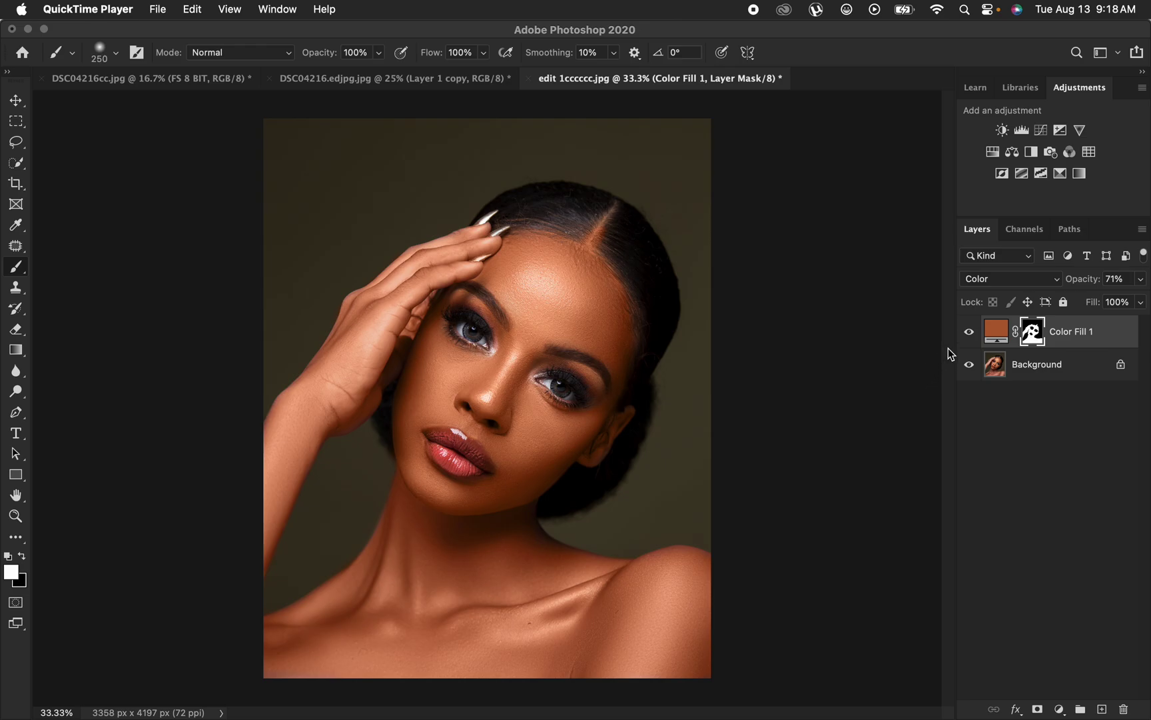
# Compare the portrait with and without the existing Color Fill 1 skin-tone correction layer
pyautogui.click(968, 333)
pyautogui.click(968, 333)
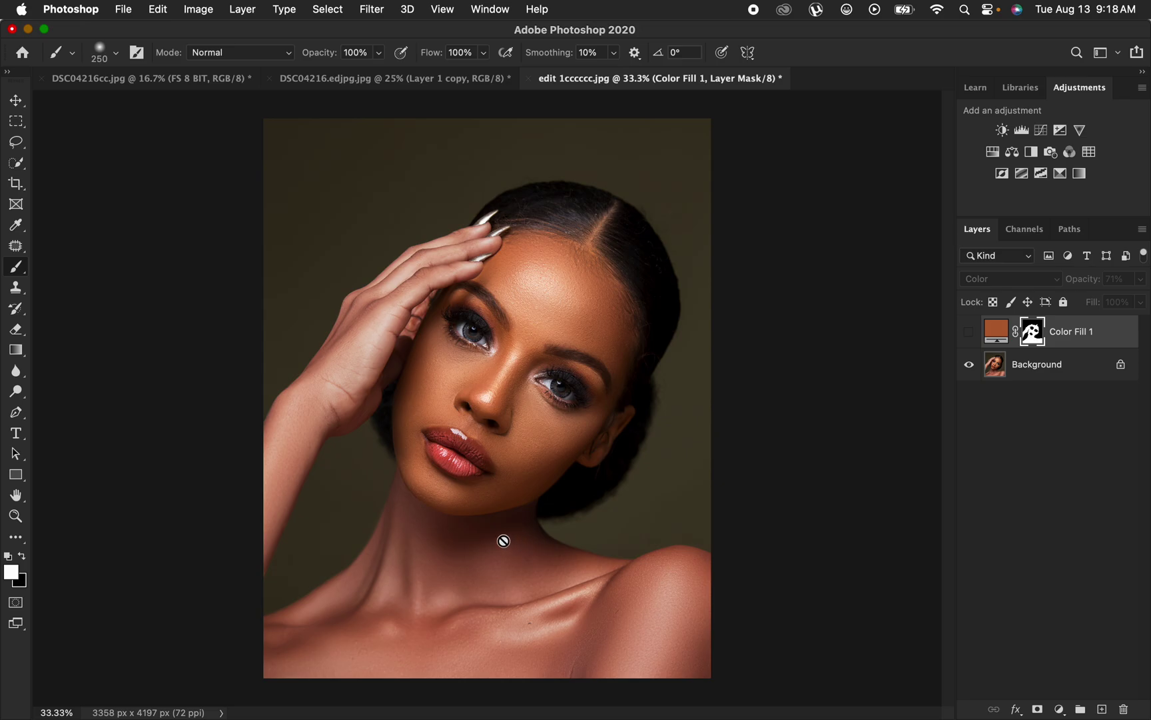
pyautogui.click(968, 335)
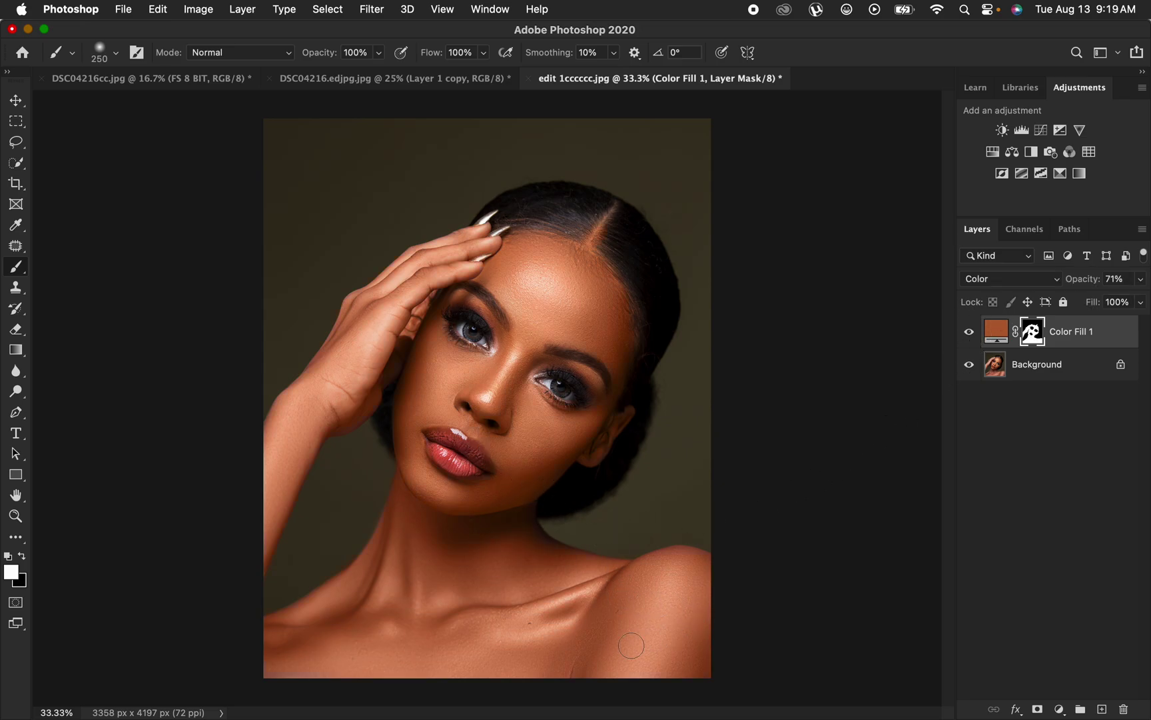
pyautogui.click(969, 336)
pyautogui.click(970, 336)
pyautogui.click(969, 335)
pyautogui.click(969, 335)
# Delete the old Color Fill 1 layer and add a new Solid Color fill layer above the Background
pyautogui.moveTo(1088, 349); pyautogui.dragTo(1131, 712)
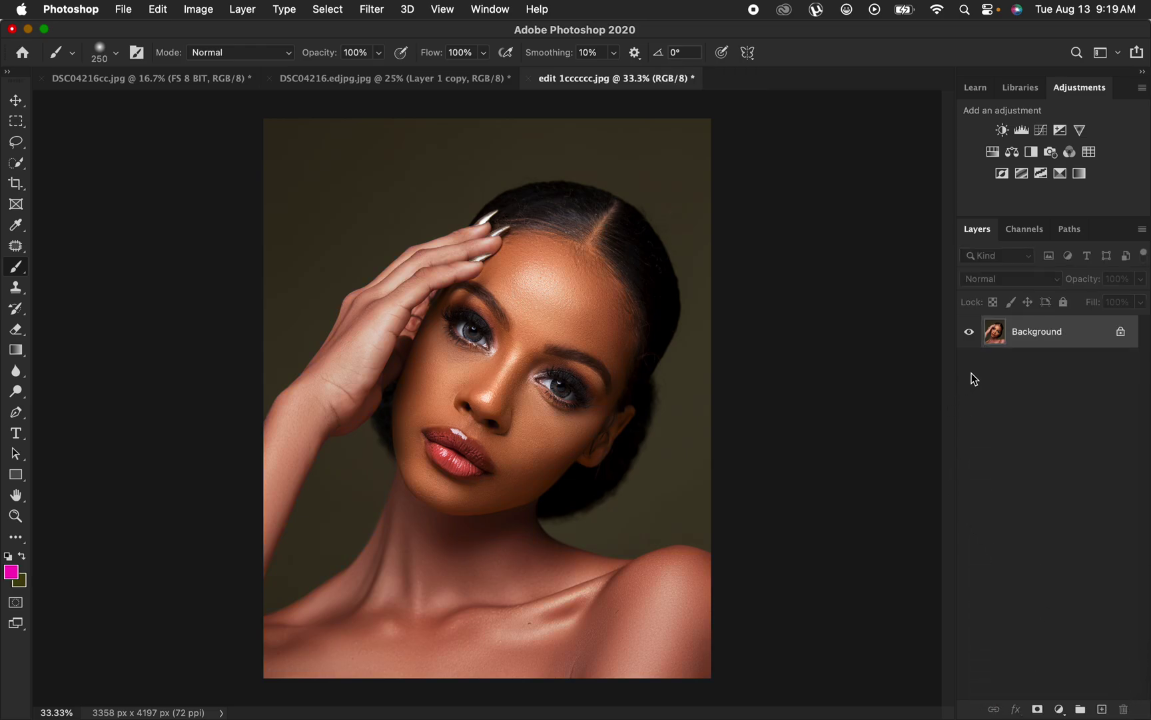
pyautogui.click(16, 142)
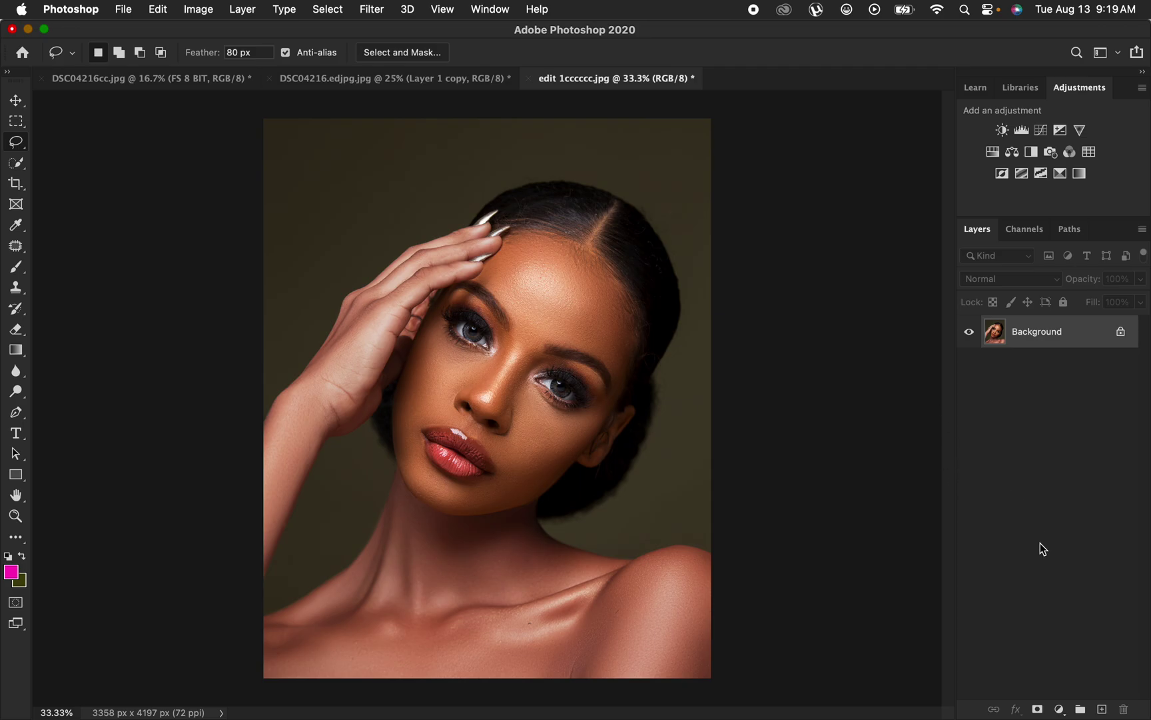
pyautogui.click(1059, 710)
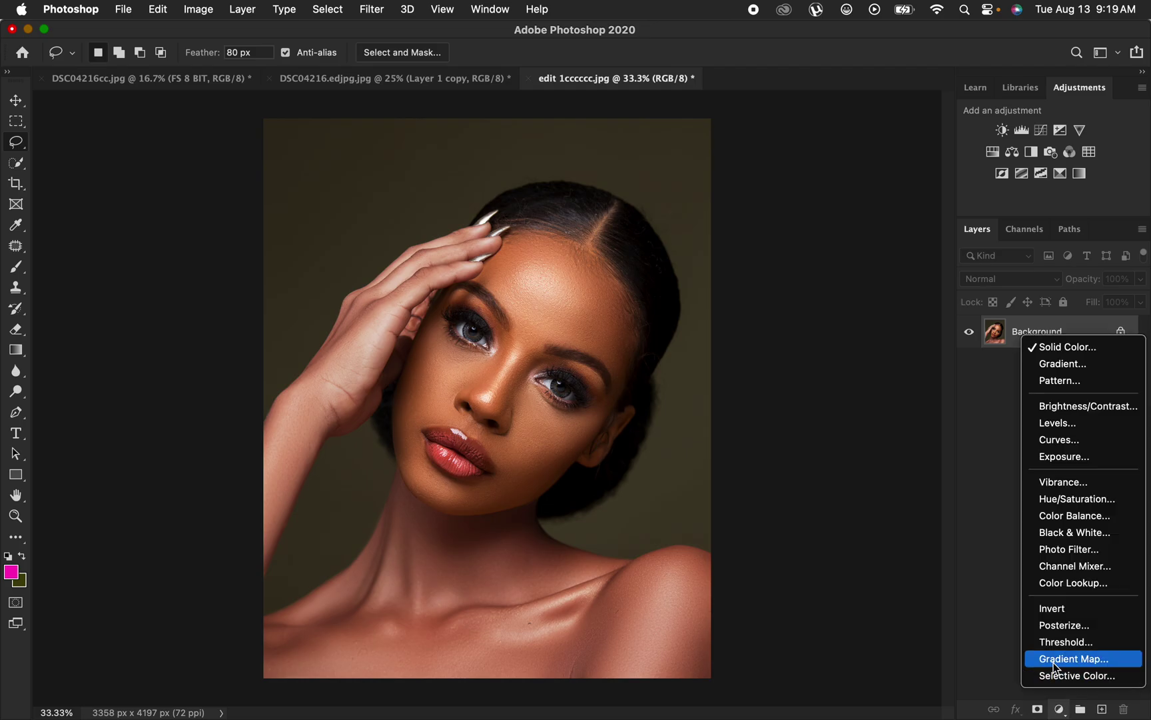
pyautogui.click(1067, 347)
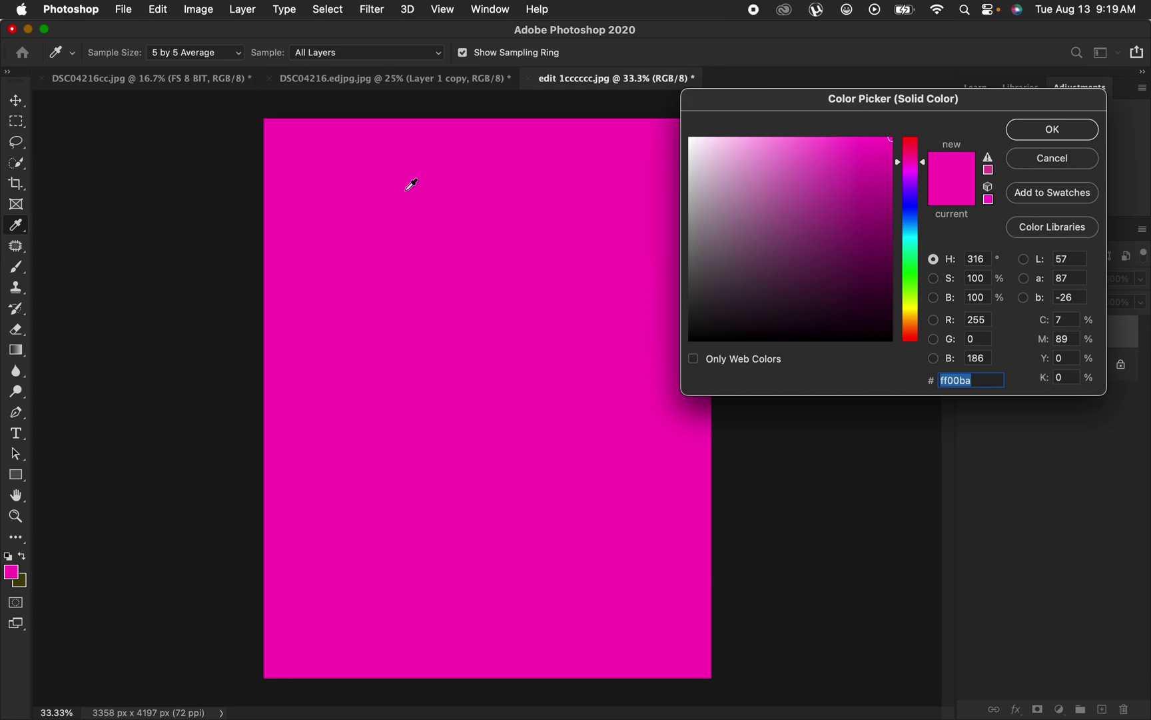
pyautogui.click(1035, 131)
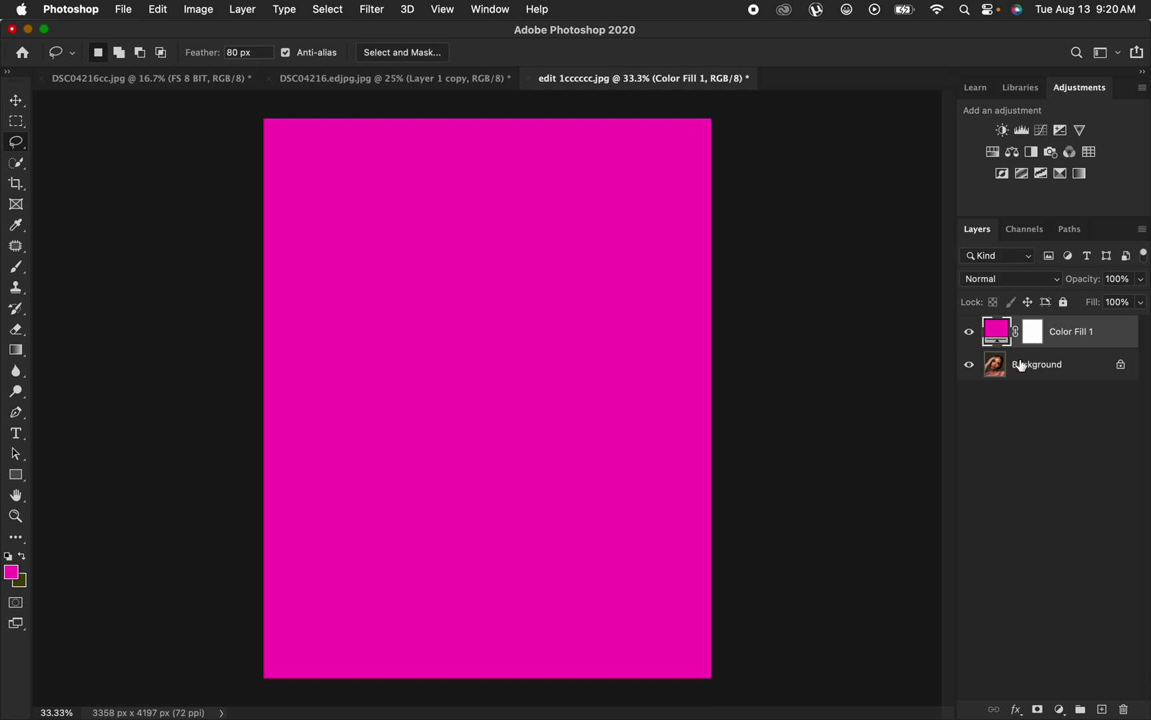
# Hide the fill layer and open its colour for editing, with eyedropper sampling at 5 by 5 Average from All Layers
pyautogui.click(969, 331)
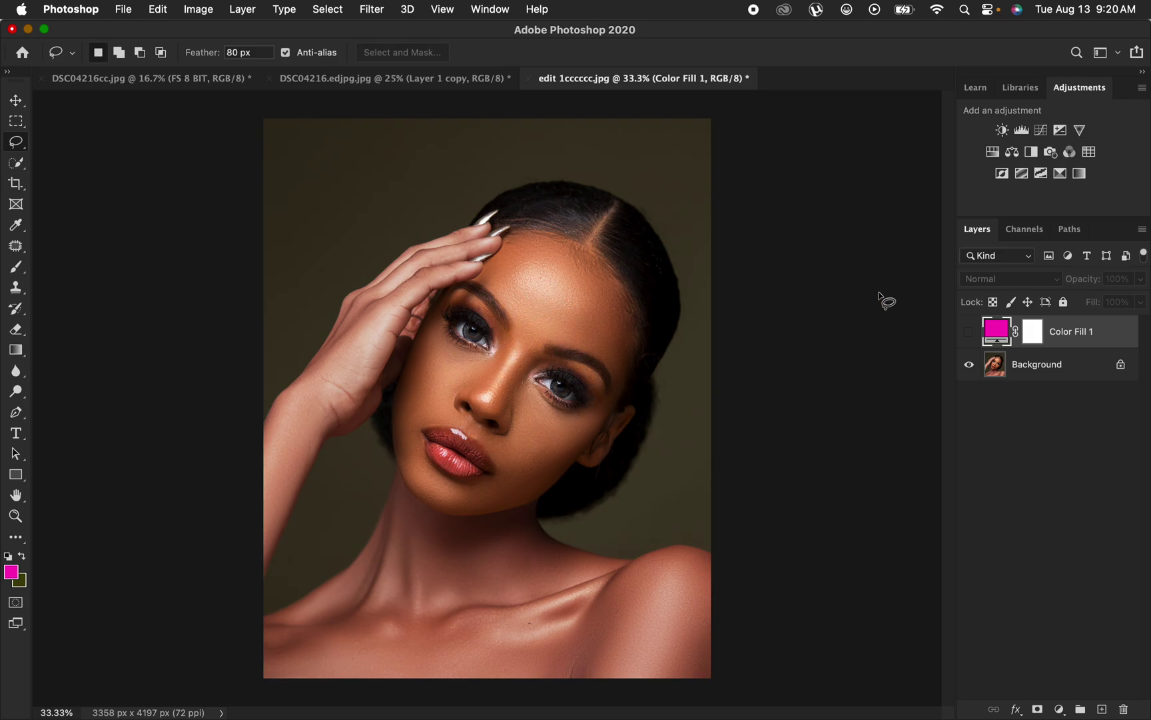
pyautogui.doubleClick(996, 331)
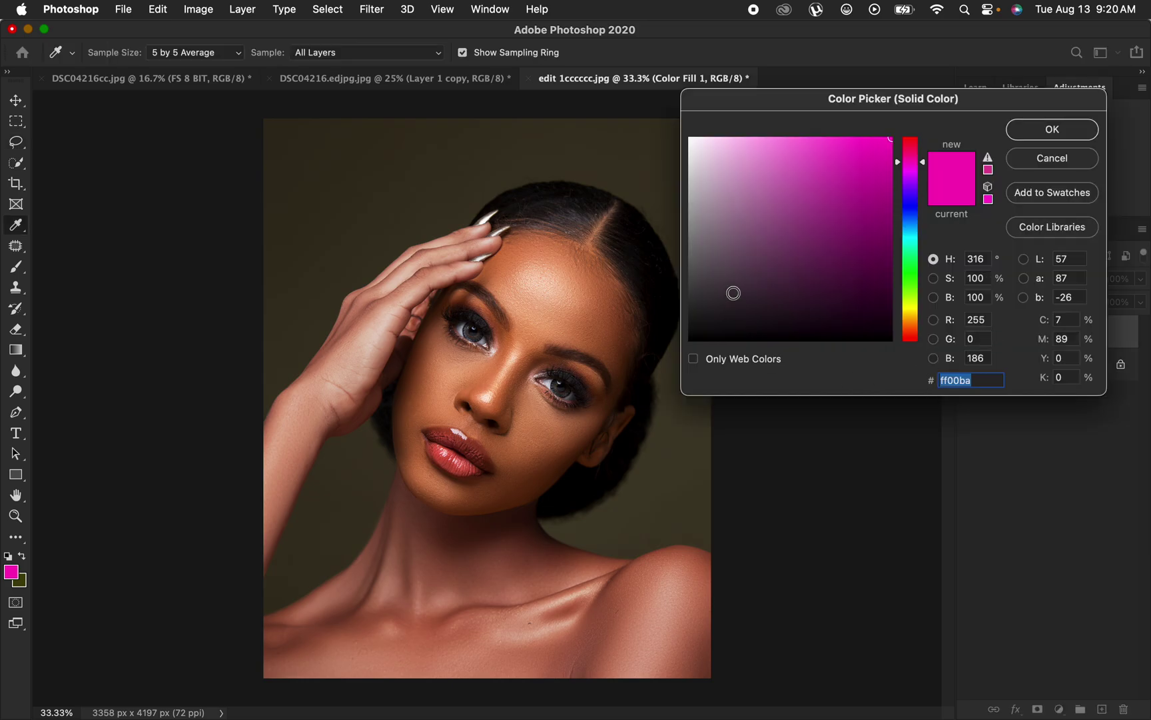
pyautogui.moveTo(878, 104); pyautogui.dragTo(846, 106)
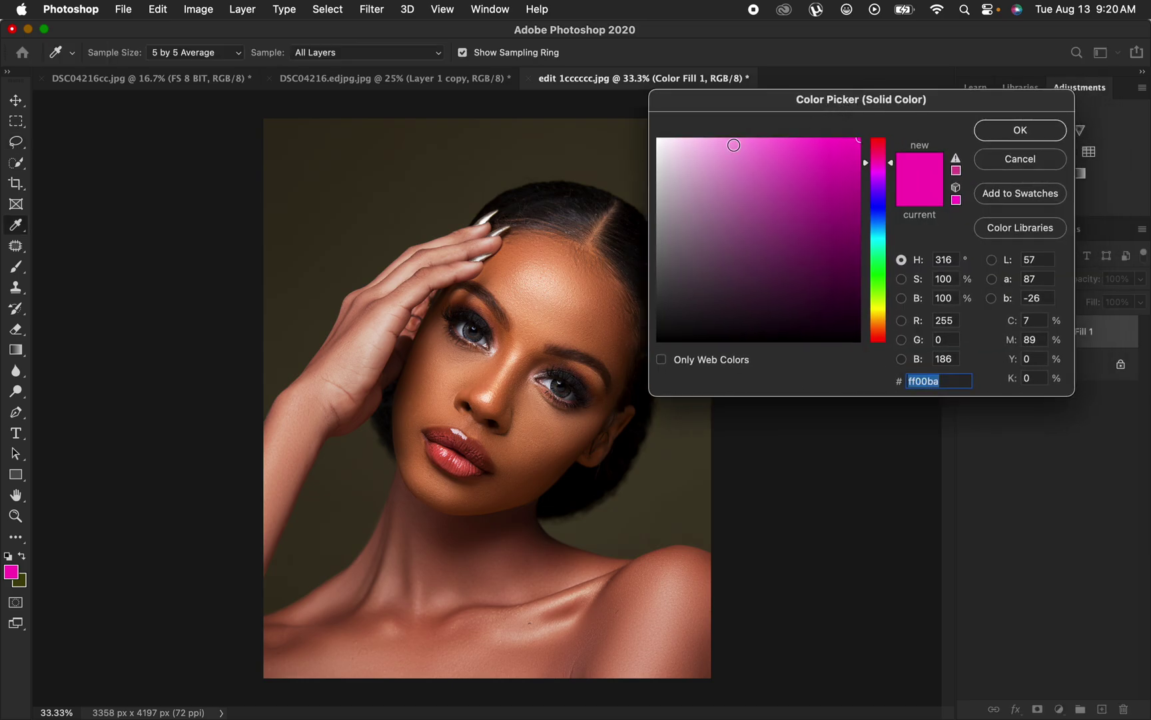
pyautogui.click(200, 52)
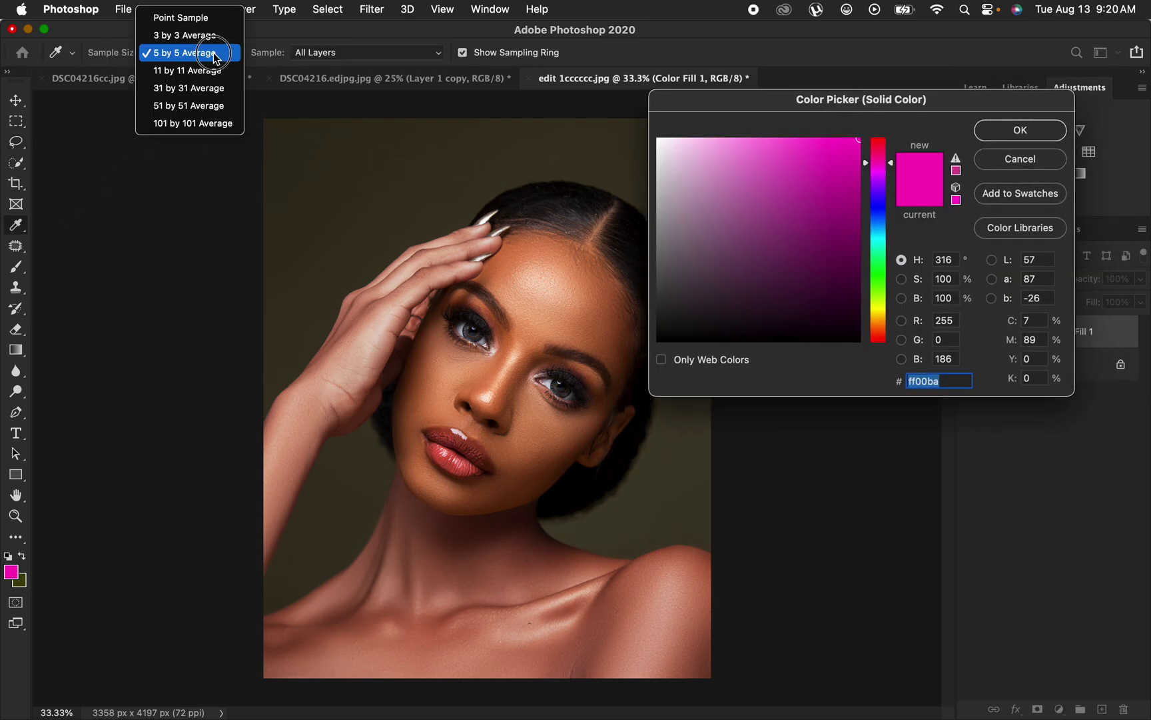
pyautogui.click(215, 53)
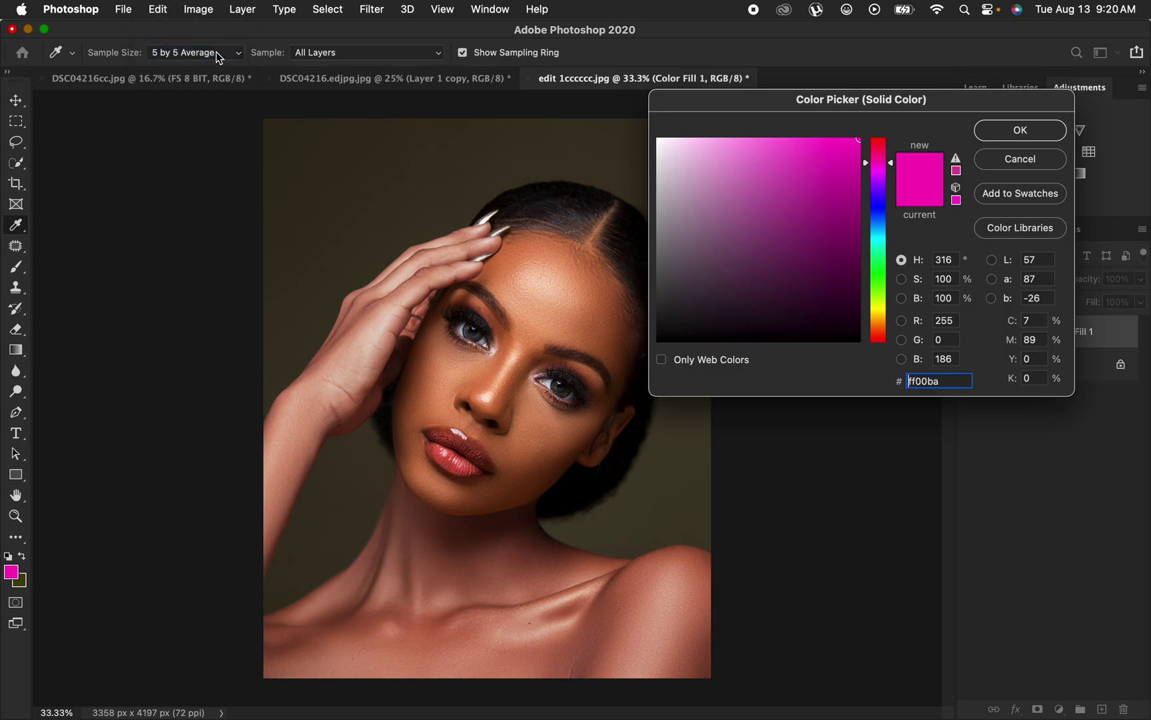
pyautogui.click(359, 52)
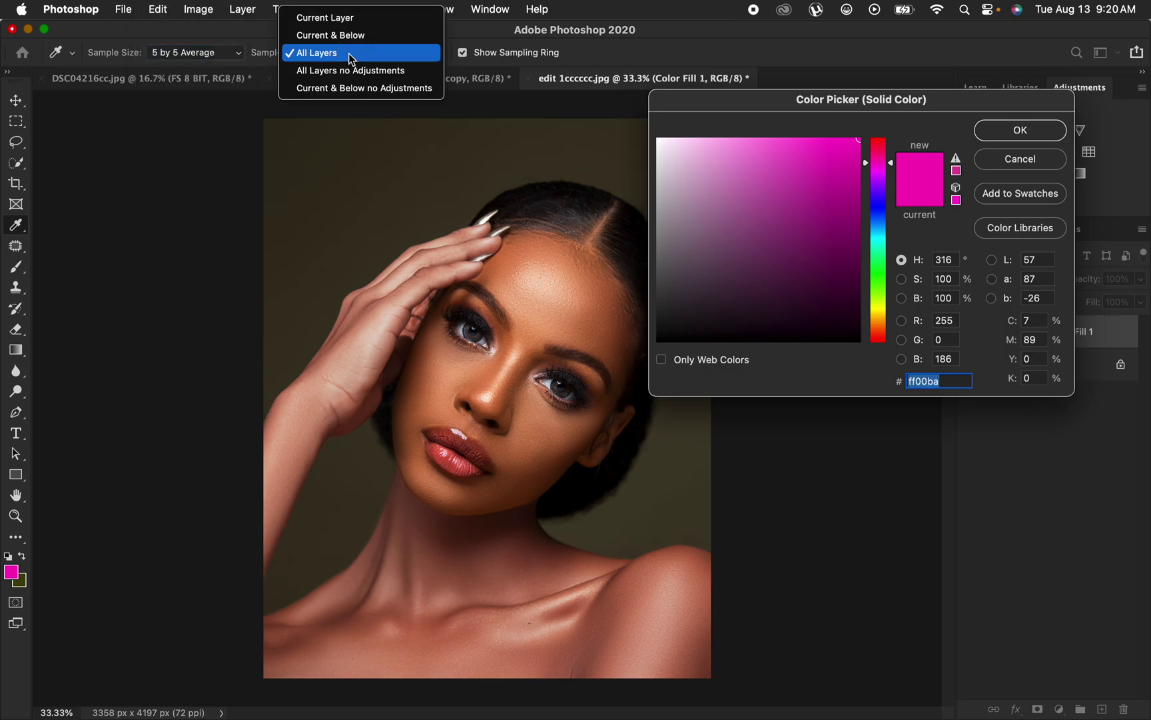
pyautogui.click(349, 53)
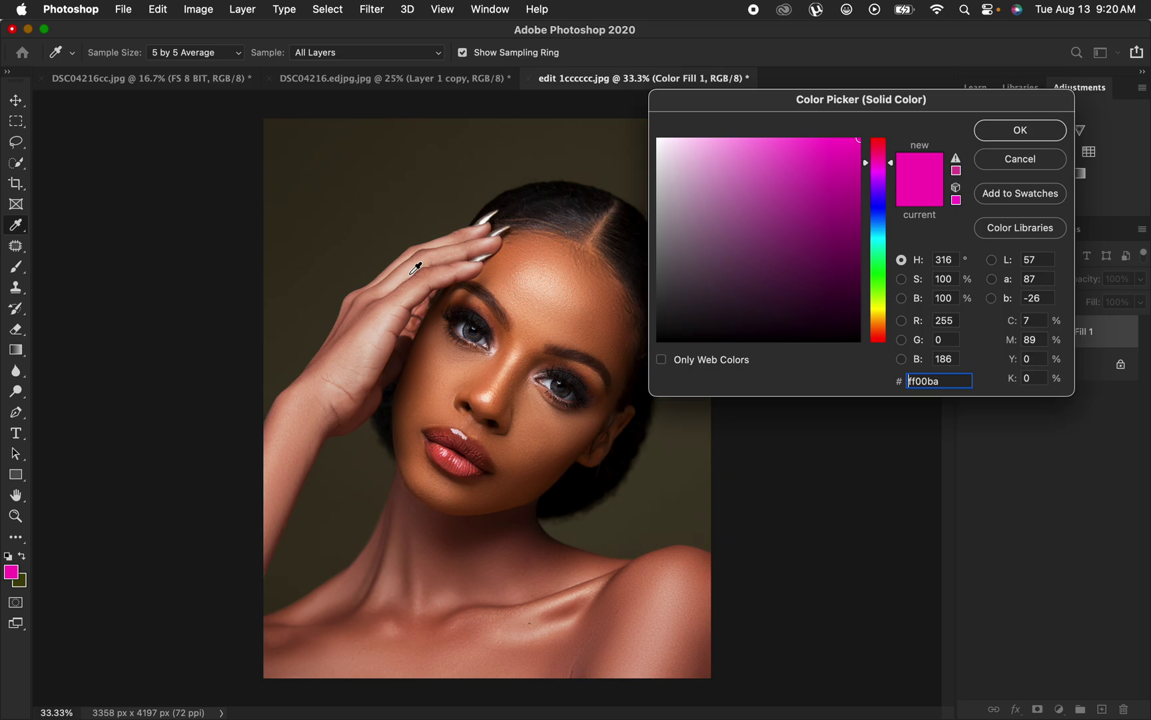
# Set the fill colour to the skin tone cf7947, sampled from the nose just below its highlight
pyautogui.press('super+plus')
pyautogui.press('super+plus')
pyautogui.press('super+plus')
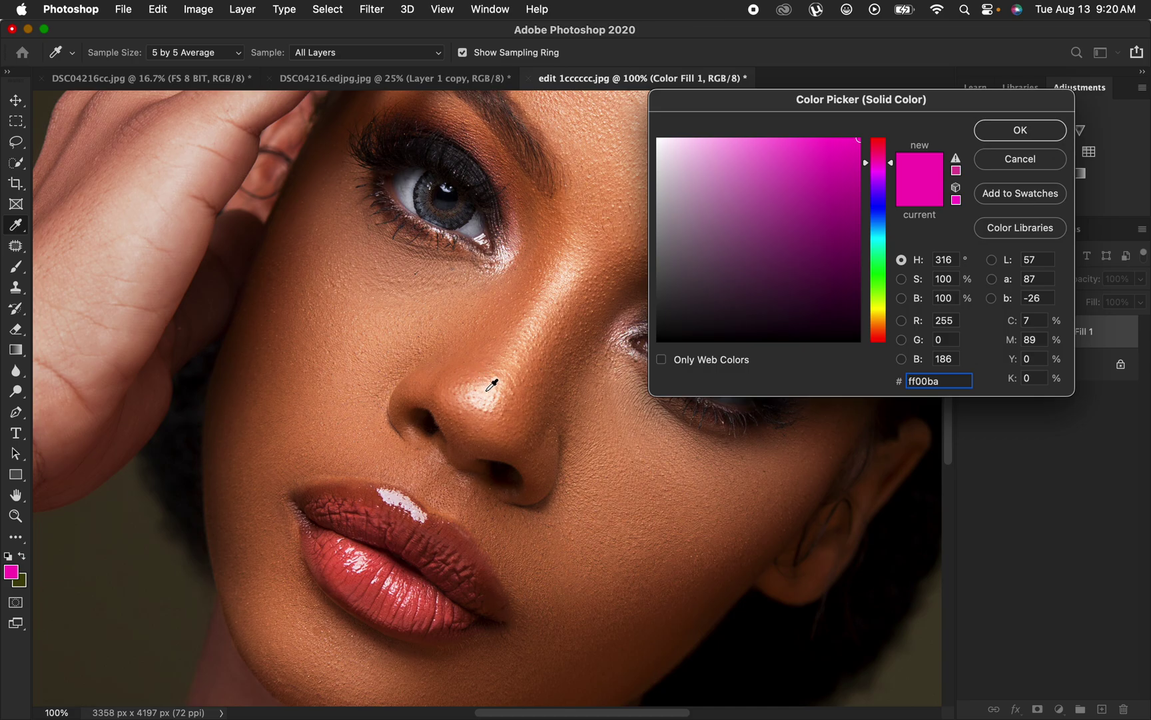
pyautogui.click(514, 419)
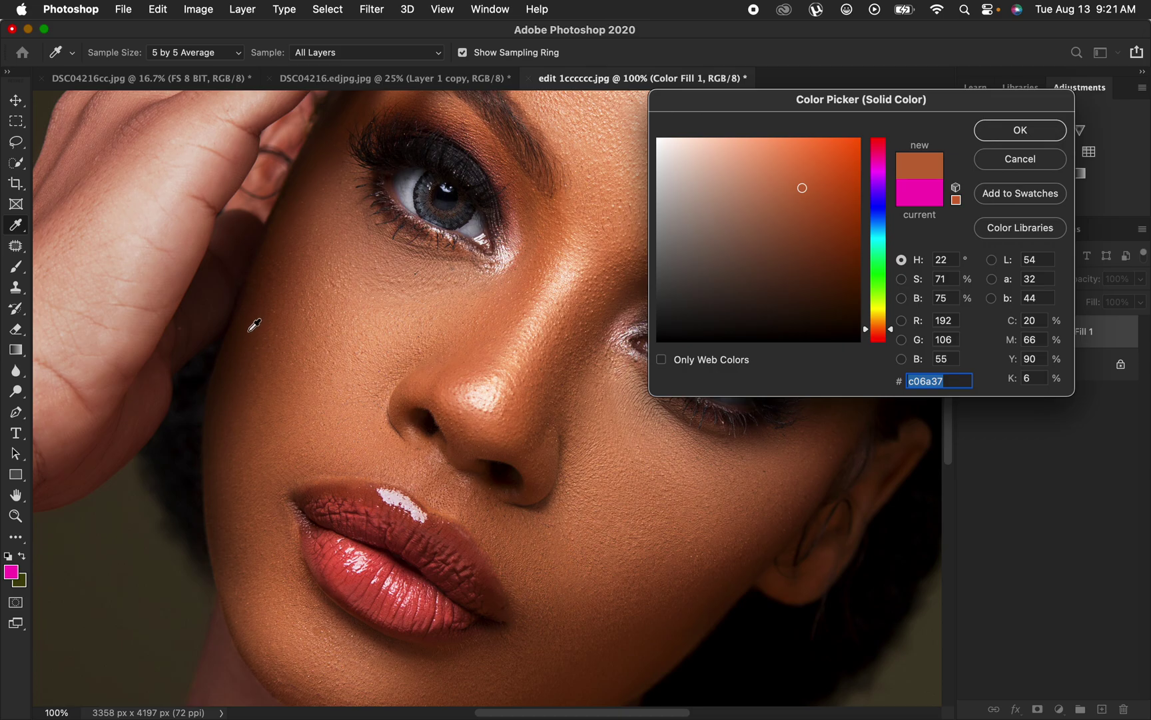
pyautogui.click(500, 424)
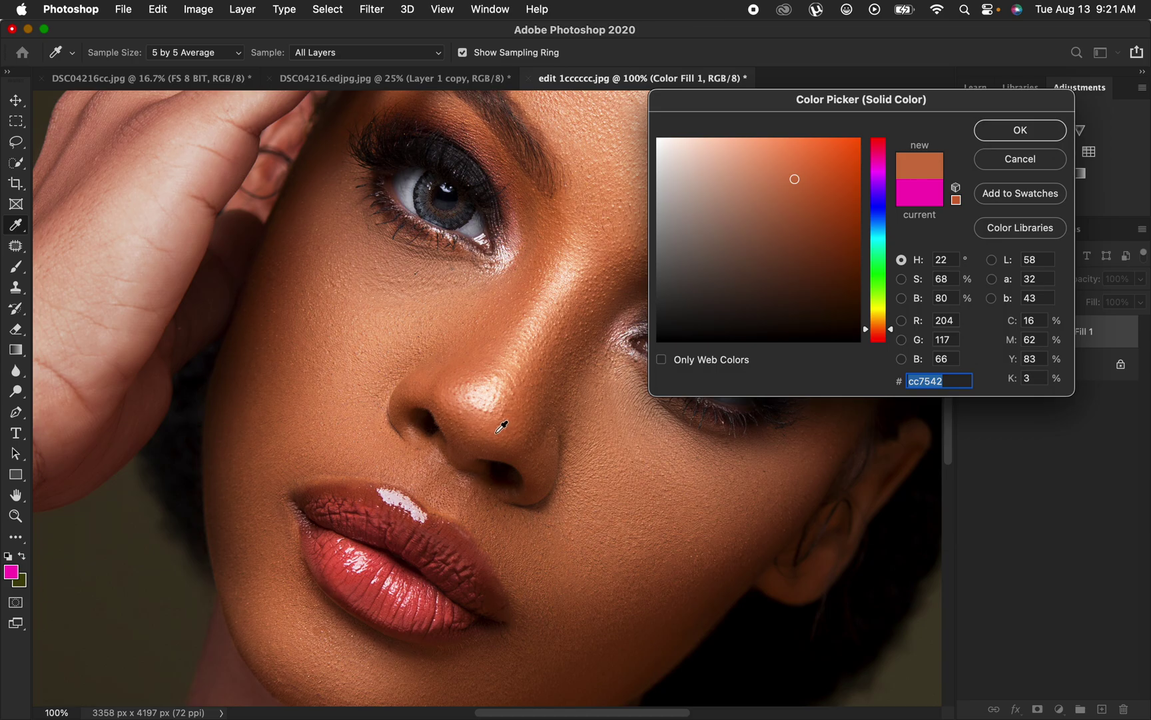
pyautogui.click(500, 425)
pyautogui.click(498, 424)
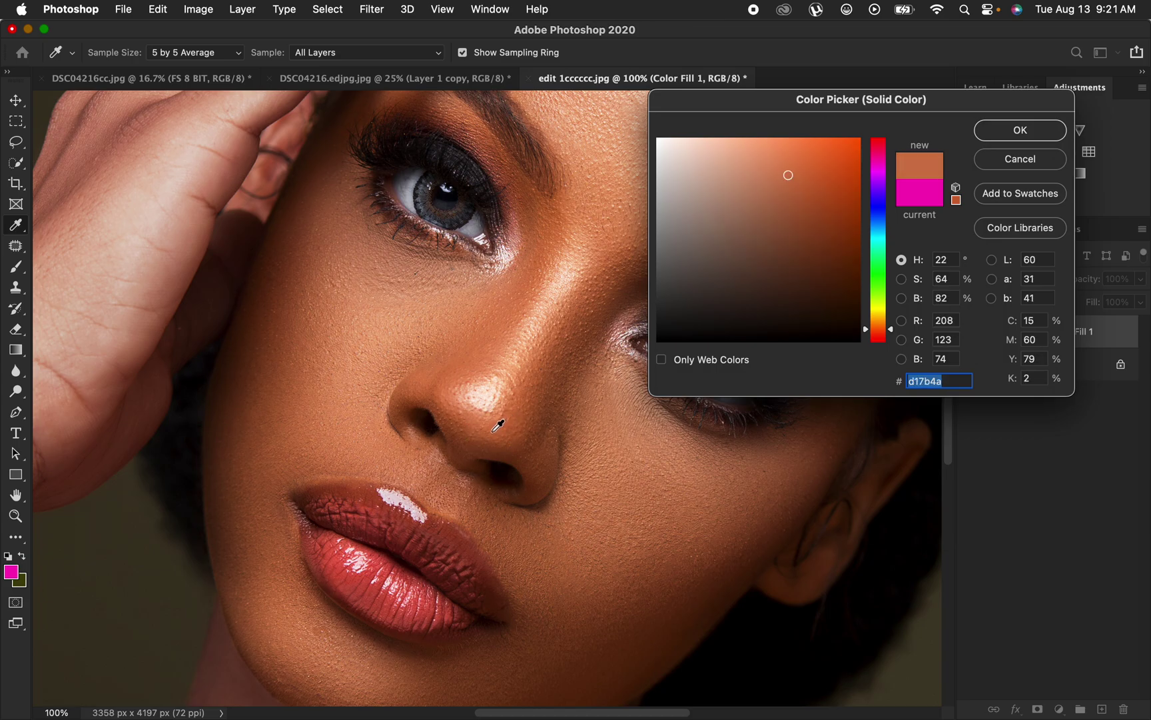
pyautogui.click(498, 425)
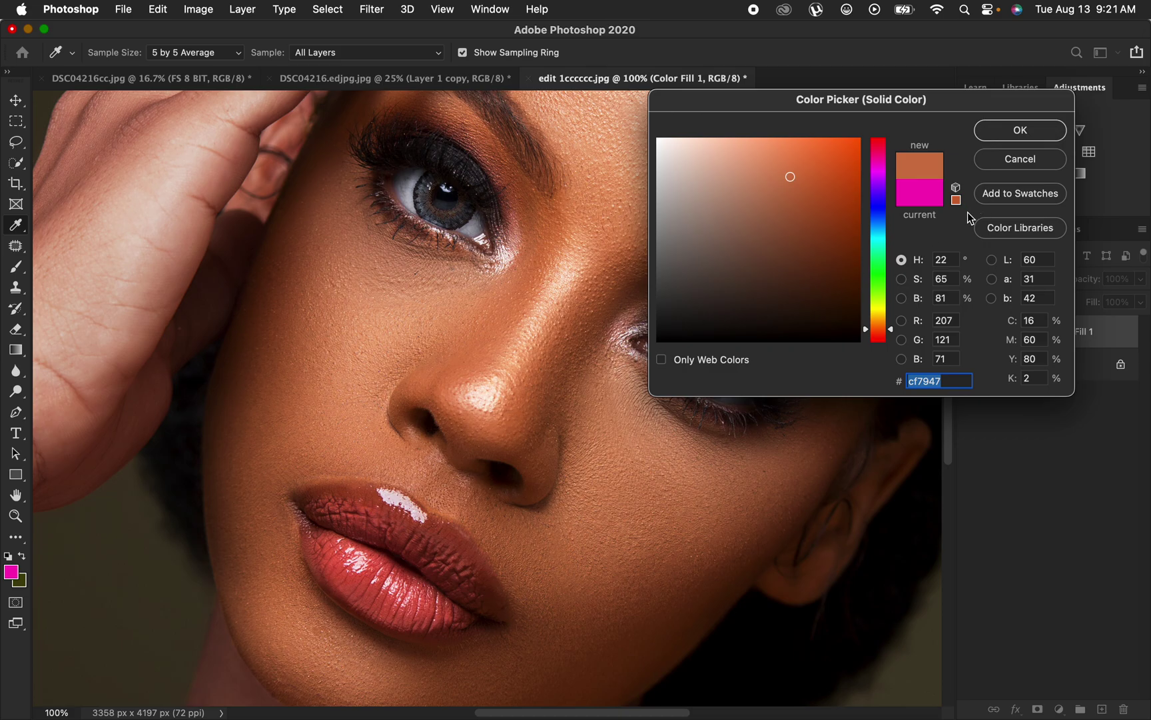
pyautogui.click(1010, 133)
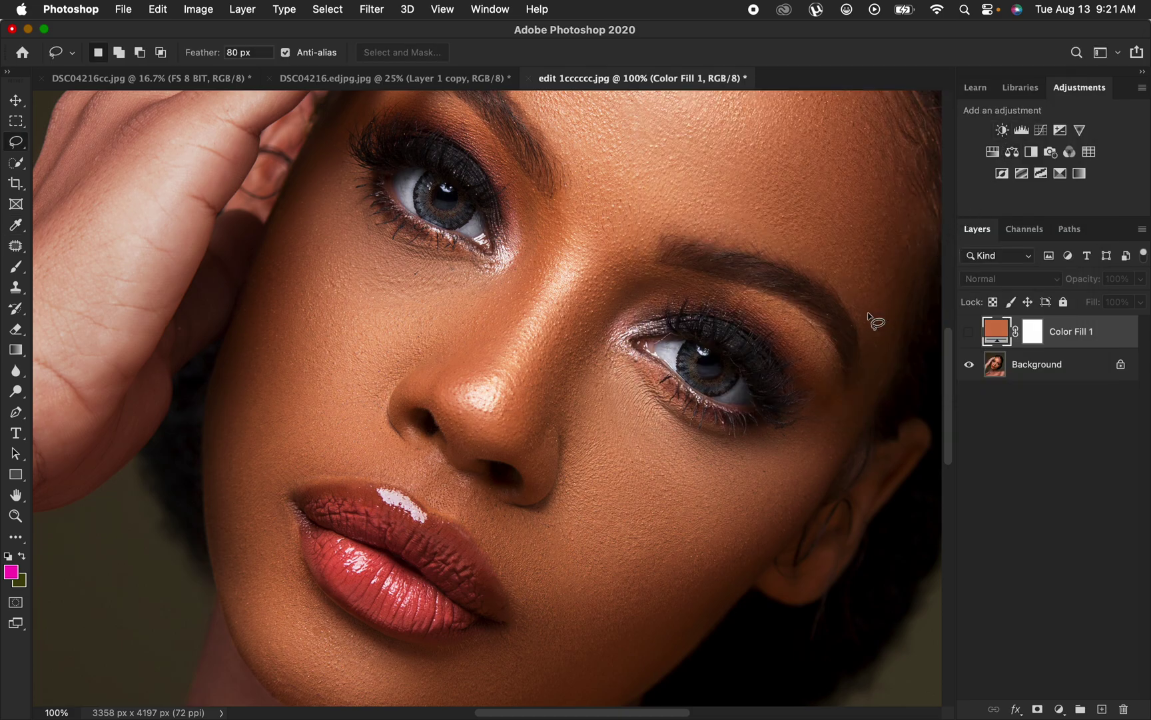
pyautogui.press('super+minus')
pyautogui.press('super+minus')
pyautogui.press('super+minus')
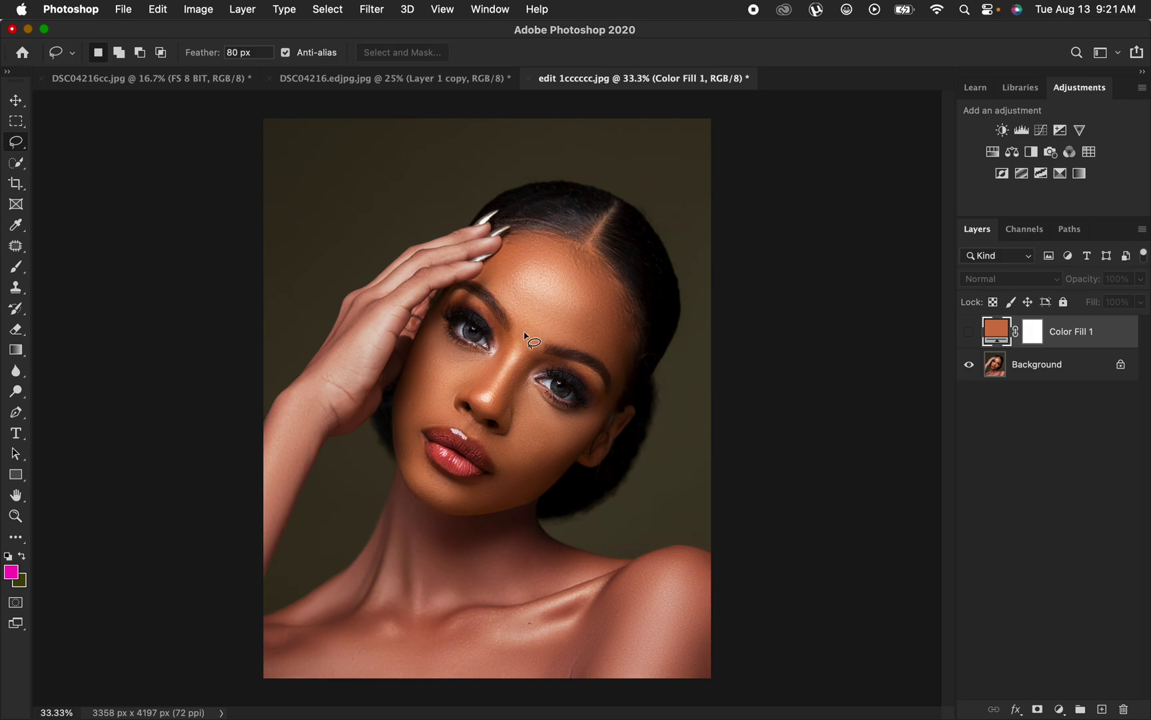
# Make the fill layer visible in Color blend mode and invert its layer mask to black
pyautogui.click(968, 333)
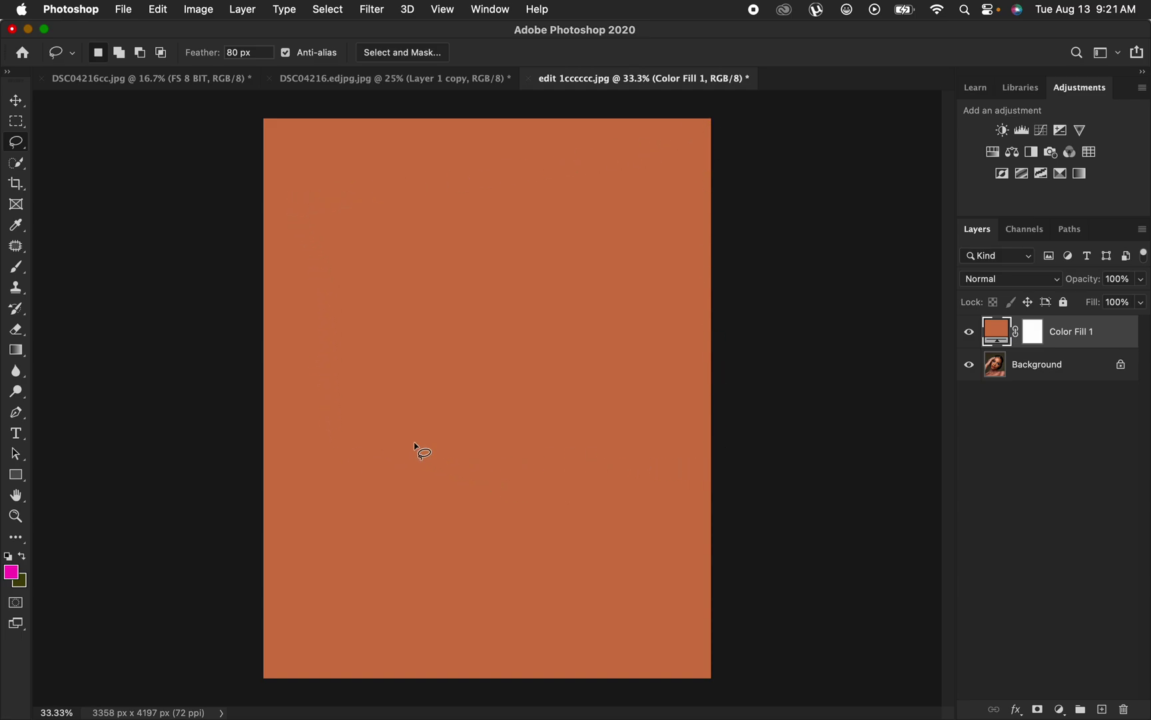
pyautogui.click(1001, 280)
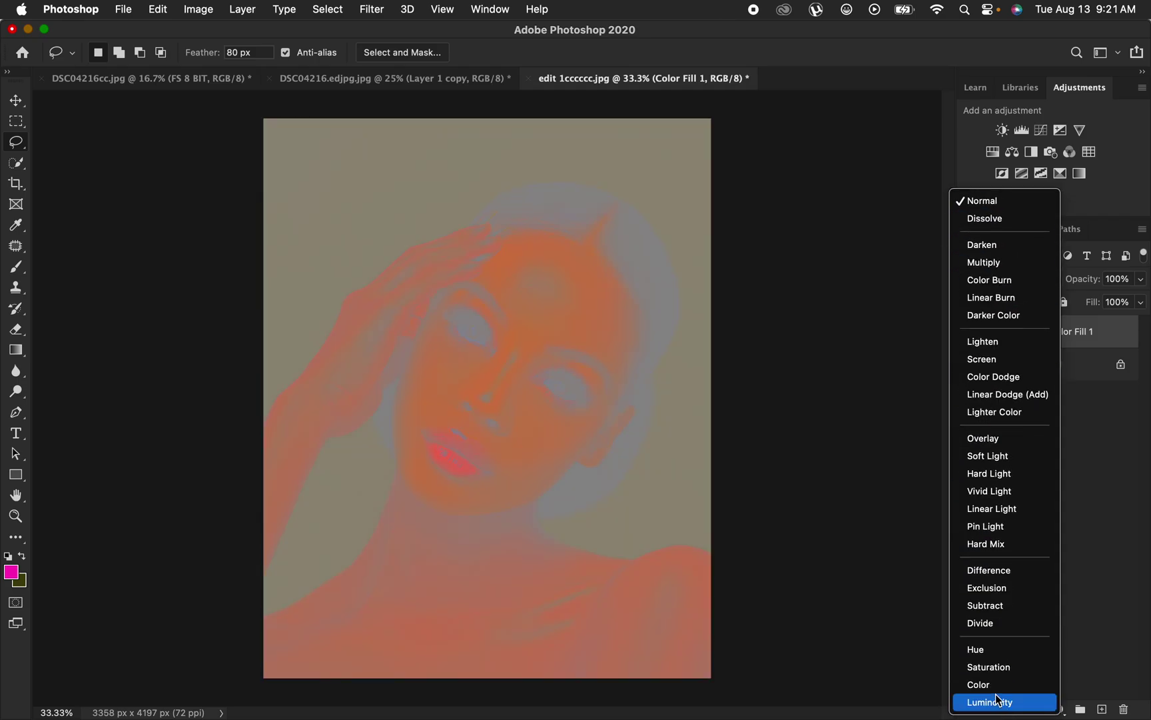
pyautogui.click(997, 689)
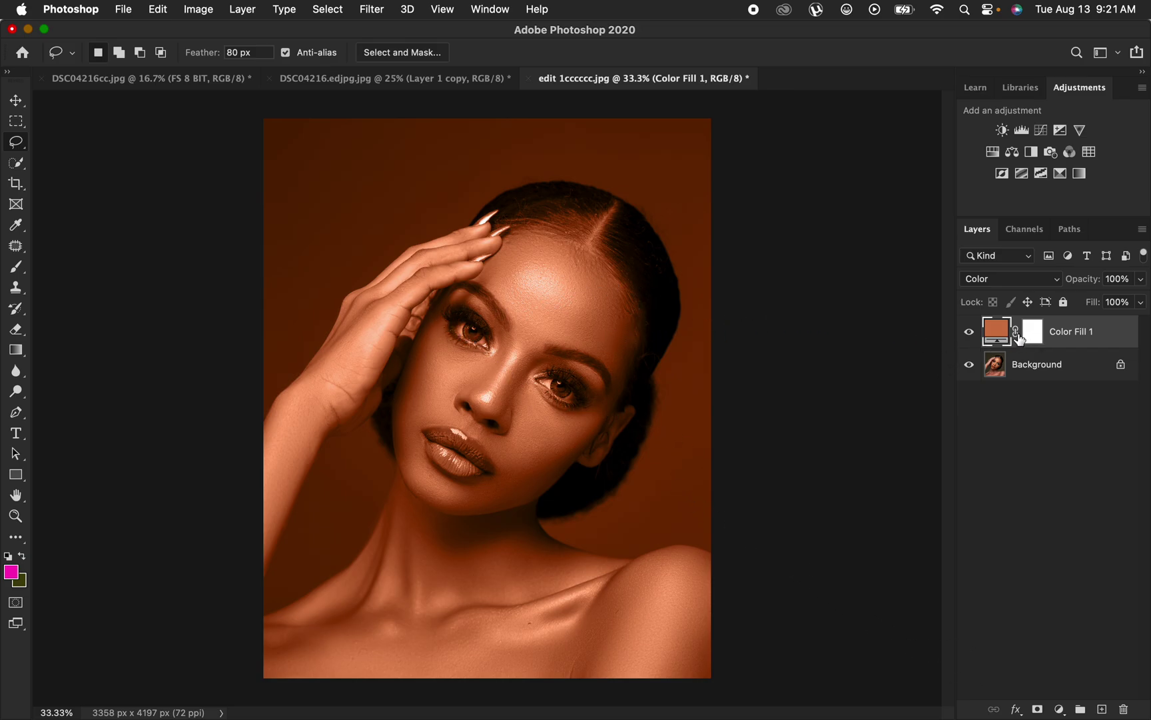
pyautogui.click(1033, 336)
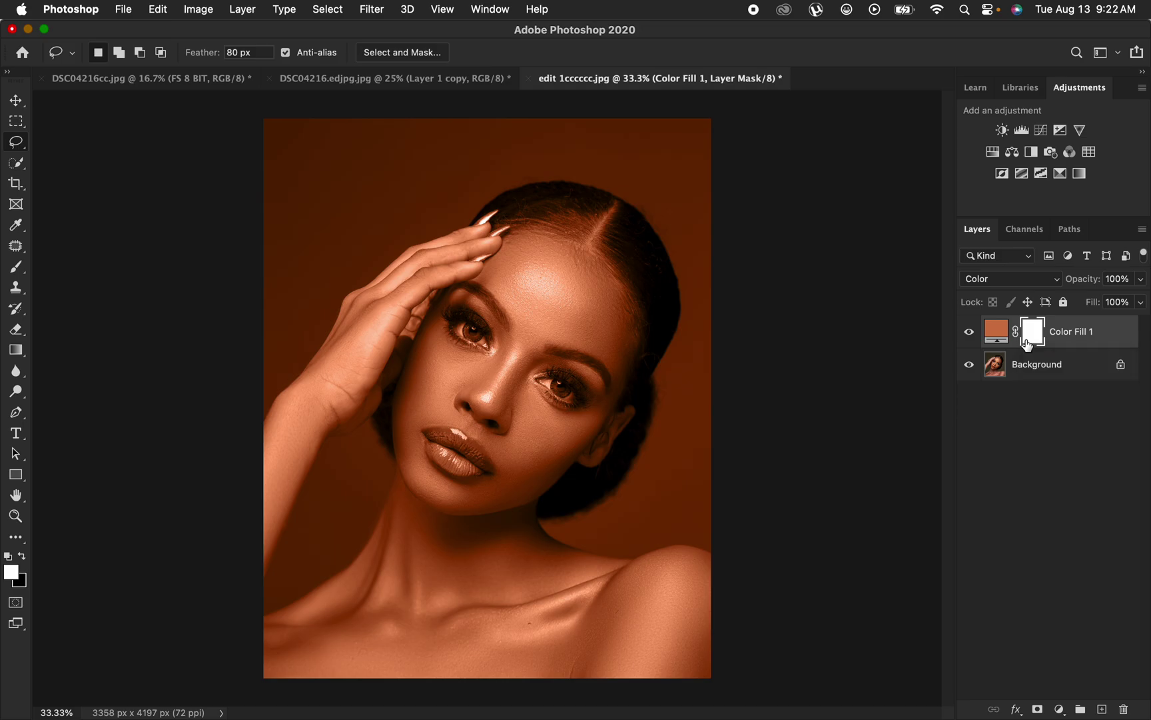
pyautogui.moveTo(1027, 344)
pyautogui.mouseDown()
pyautogui.moveTo(533, 312)
pyautogui.moveTo(997, 339)
pyautogui.moveTo(942, 380)
pyautogui.moveTo(1032, 331)
pyautogui.mouseUp()
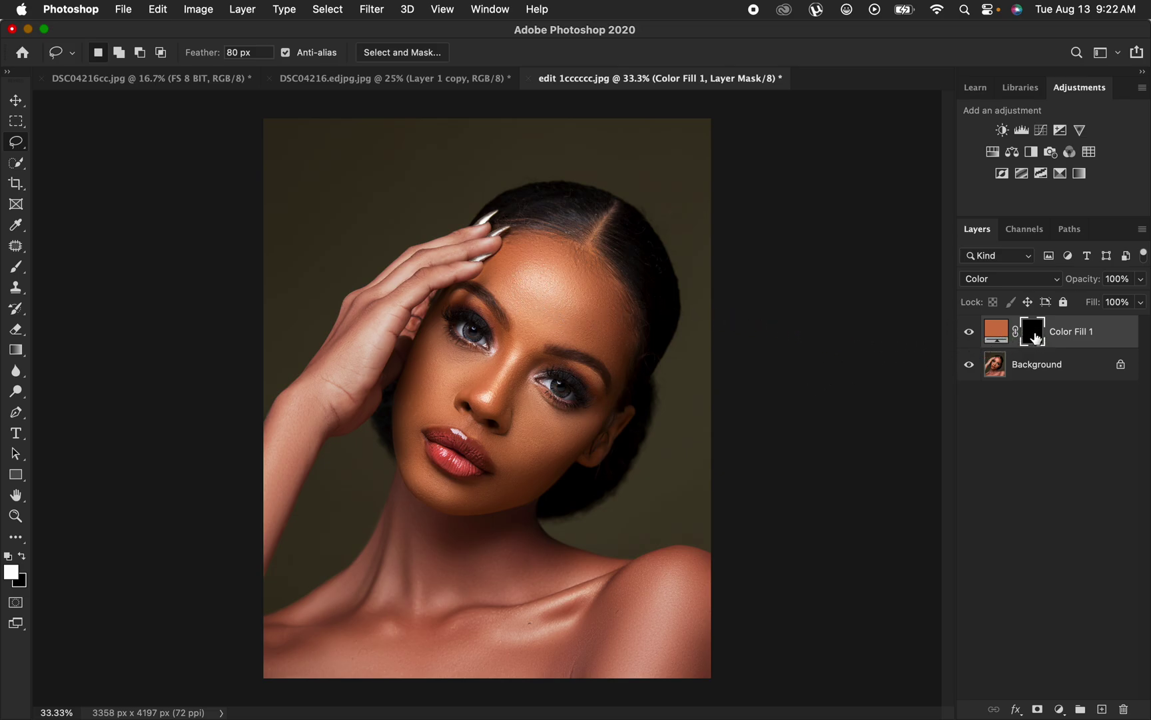
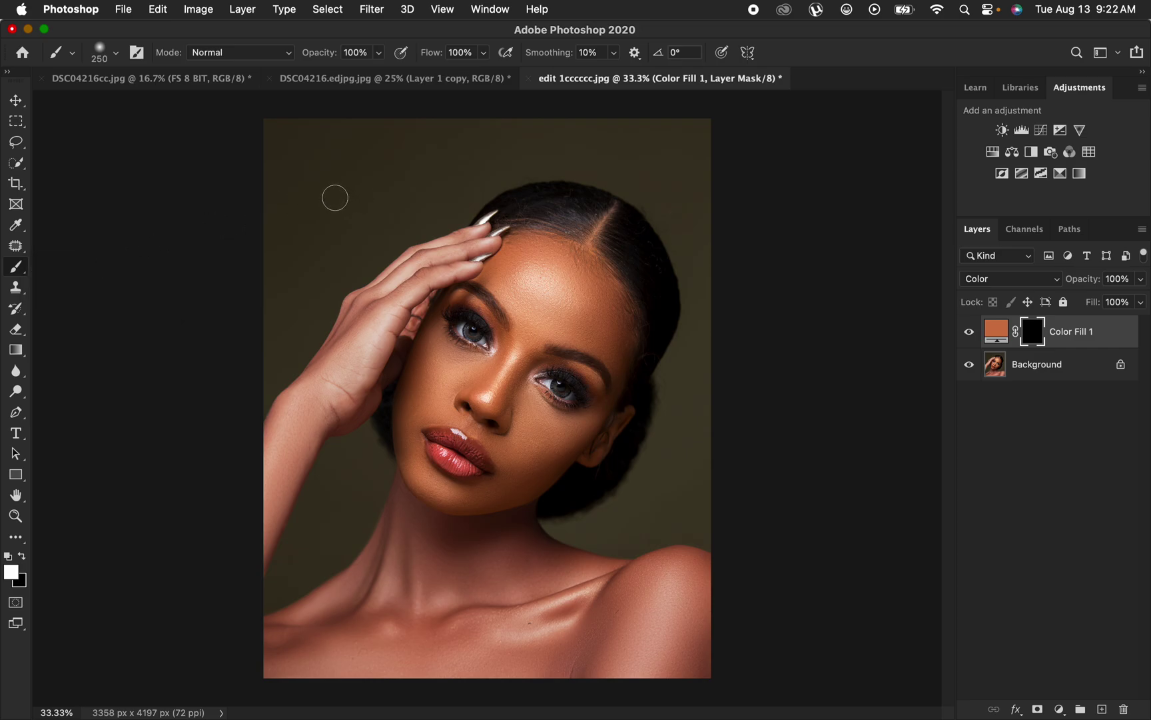
# Paint white on the fill layer's mask over the neck, shoulders, arm, hand and face using a Soft Round brush
pyautogui.click(19, 266)
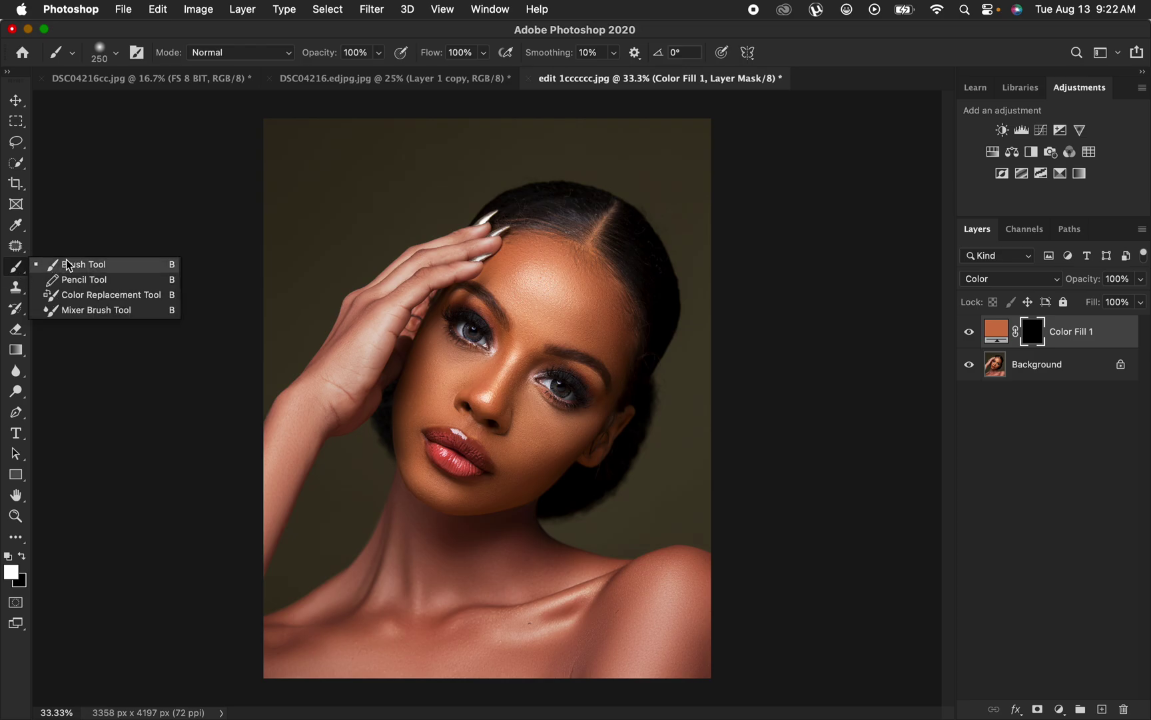
pyautogui.click(67, 266)
pyautogui.click(118, 56)
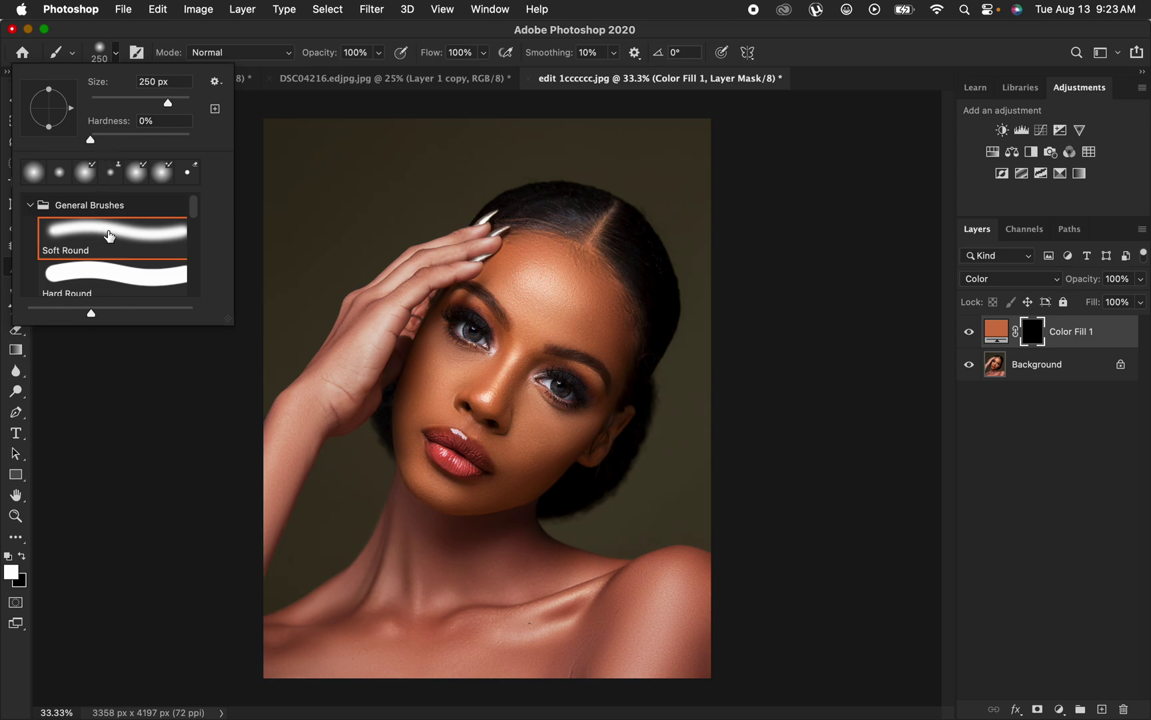
pyautogui.click(248, 51)
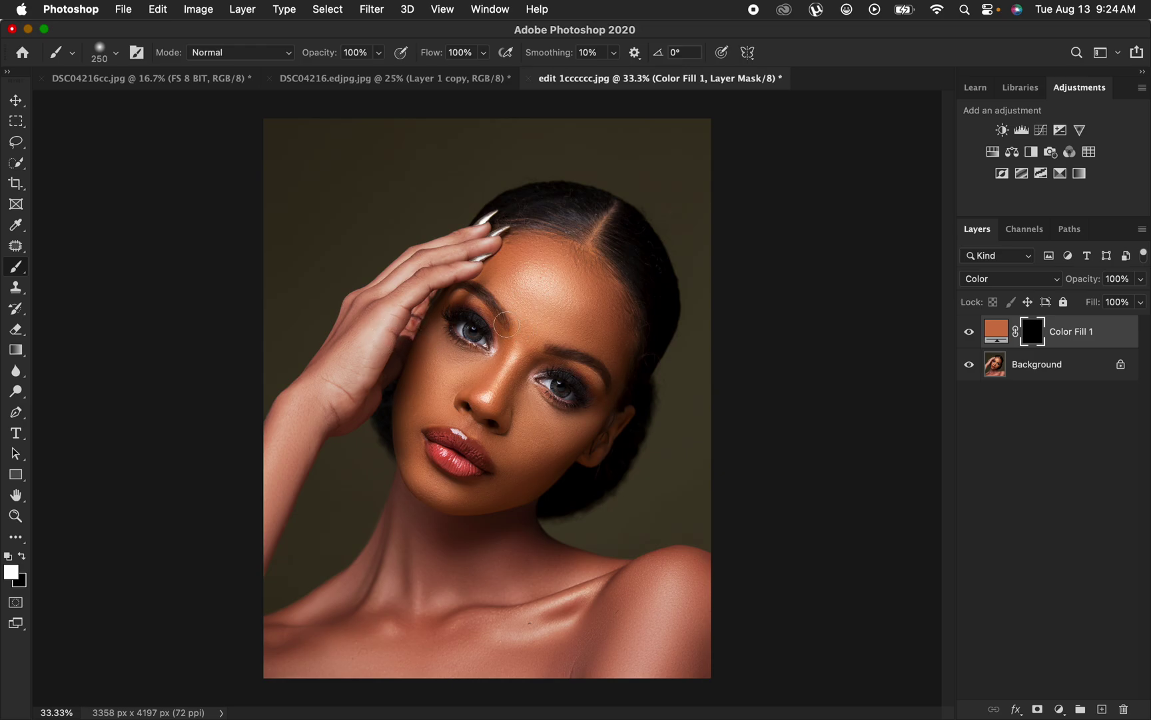
pyautogui.moveTo(493, 556)
pyautogui.mouseDown()
pyautogui.moveTo(497, 608)
pyautogui.moveTo(501, 577)
pyautogui.moveTo(487, 547)
pyautogui.moveTo(510, 611)
pyautogui.moveTo(506, 514)
pyautogui.moveTo(514, 541)
pyautogui.moveTo(499, 582)
pyautogui.moveTo(500, 508)
pyautogui.moveTo(475, 532)
pyautogui.moveTo(469, 569)
pyautogui.moveTo(420, 495)
pyautogui.moveTo(402, 536)
pyautogui.moveTo(384, 542)
pyautogui.moveTo(349, 596)
pyautogui.moveTo(270, 639)
pyautogui.moveTo(345, 597)
pyautogui.moveTo(396, 599)
pyautogui.moveTo(314, 681)
pyautogui.moveTo(325, 646)
pyautogui.moveTo(410, 631)
pyautogui.moveTo(300, 661)
pyautogui.moveTo(407, 626)
pyautogui.mouseUp()
pyautogui.moveTo(694, 632); pyautogui.dragTo(643, 619)
pyautogui.moveTo(403, 519); pyautogui.dragTo(381, 480)
pyautogui.press('[')
pyautogui.press('[')
pyautogui.moveTo(347, 360)
pyautogui.mouseDown()
pyautogui.moveTo(292, 453)
pyautogui.moveTo(262, 553)
pyautogui.moveTo(297, 406)
pyautogui.moveTo(284, 433)
pyautogui.moveTo(371, 309)
pyautogui.moveTo(426, 263)
pyautogui.moveTo(486, 237)
pyautogui.moveTo(420, 291)
pyautogui.moveTo(364, 395)
pyautogui.moveTo(333, 412)
pyautogui.moveTo(380, 330)
pyautogui.moveTo(356, 300)
pyautogui.moveTo(357, 310)
pyautogui.moveTo(404, 260)
pyautogui.moveTo(478, 235)
pyautogui.moveTo(470, 262)
pyautogui.moveTo(481, 262)
pyautogui.moveTo(410, 293)
pyautogui.moveTo(365, 346)
pyautogui.moveTo(318, 440)
pyautogui.moveTo(298, 410)
pyautogui.moveTo(285, 442)
pyautogui.moveTo(306, 395)
pyautogui.moveTo(283, 422)
pyautogui.moveTo(306, 393)
pyautogui.moveTo(373, 333)
pyautogui.moveTo(336, 355)
pyautogui.moveTo(347, 331)
pyautogui.moveTo(298, 406)
pyautogui.moveTo(282, 512)
pyautogui.mouseUp()
pyautogui.moveTo(466, 274)
pyautogui.mouseDown()
pyautogui.moveTo(491, 251)
pyautogui.moveTo(486, 239)
pyautogui.moveTo(487, 250)
pyautogui.moveTo(521, 258)
pyautogui.moveTo(517, 268)
pyautogui.moveTo(526, 257)
pyautogui.moveTo(545, 303)
pyautogui.moveTo(532, 292)
pyautogui.moveTo(527, 318)
pyautogui.moveTo(577, 313)
pyautogui.moveTo(572, 270)
pyautogui.moveTo(601, 288)
pyautogui.moveTo(617, 337)
pyautogui.moveTo(599, 268)
pyautogui.moveTo(627, 364)
pyautogui.moveTo(546, 328)
pyautogui.moveTo(549, 290)
pyautogui.moveTo(499, 384)
pyautogui.moveTo(452, 379)
pyautogui.moveTo(445, 366)
pyautogui.moveTo(463, 369)
pyautogui.moveTo(432, 332)
pyautogui.moveTo(437, 359)
pyautogui.moveTo(420, 386)
pyautogui.moveTo(568, 427)
pyautogui.moveTo(593, 417)
pyautogui.moveTo(513, 457)
pyautogui.moveTo(533, 481)
pyautogui.moveTo(589, 436)
pyautogui.moveTo(408, 398)
pyautogui.moveTo(426, 469)
pyautogui.moveTo(465, 493)
pyautogui.moveTo(488, 488)
pyautogui.moveTo(505, 450)
pyautogui.moveTo(475, 400)
pyautogui.moveTo(496, 356)
pyautogui.moveTo(429, 351)
pyautogui.moveTo(363, 370)
pyautogui.moveTo(345, 360)
pyautogui.moveTo(306, 410)
pyautogui.moveTo(324, 393)
pyautogui.moveTo(314, 426)
pyautogui.moveTo(291, 432)
pyautogui.moveTo(334, 476)
pyautogui.moveTo(360, 586)
pyautogui.moveTo(345, 592)
pyautogui.moveTo(437, 563)
pyautogui.moveTo(658, 593)
pyautogui.moveTo(683, 659)
pyautogui.mouseUp()
pyautogui.press('super+z')
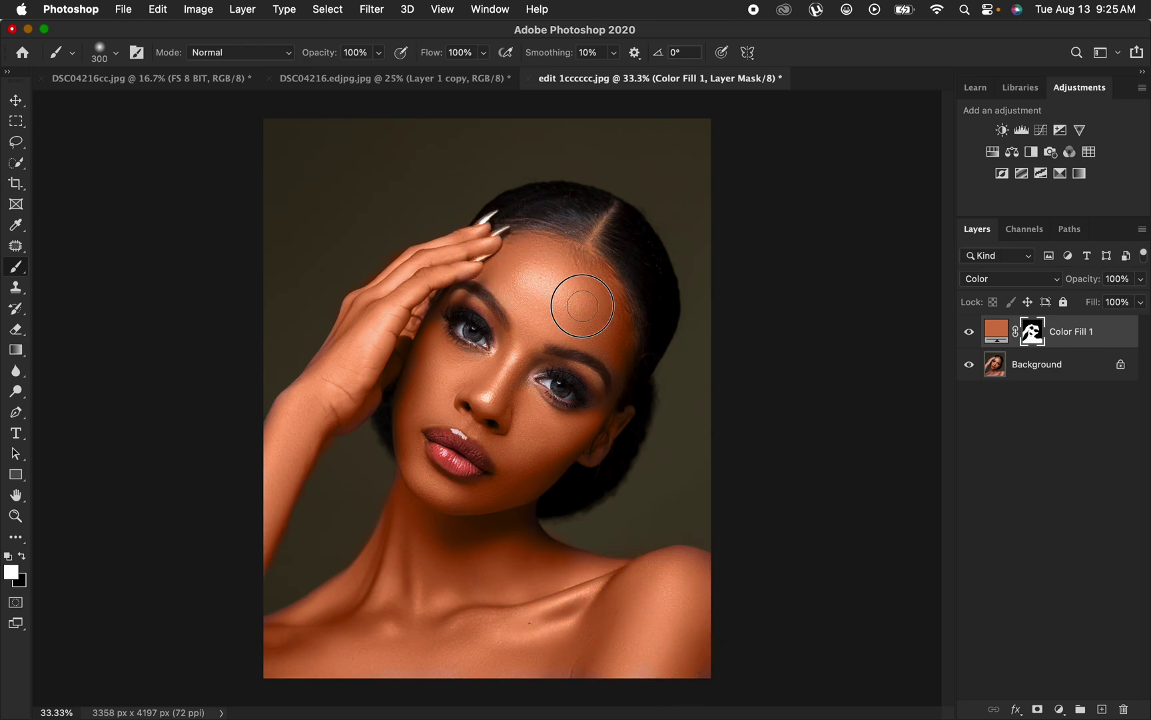
pyautogui.press('[')
pyautogui.press('[')
pyautogui.press('[')
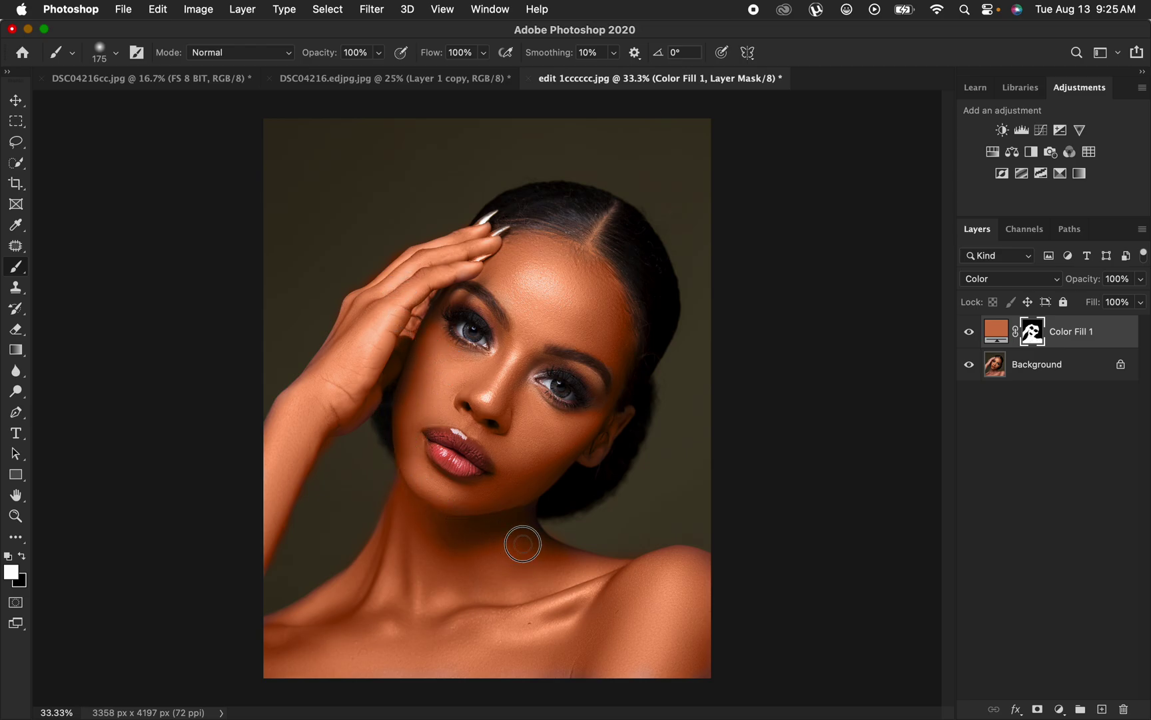
# Try the Soft Light blend mode on the fill layer
pyautogui.click(992, 285)
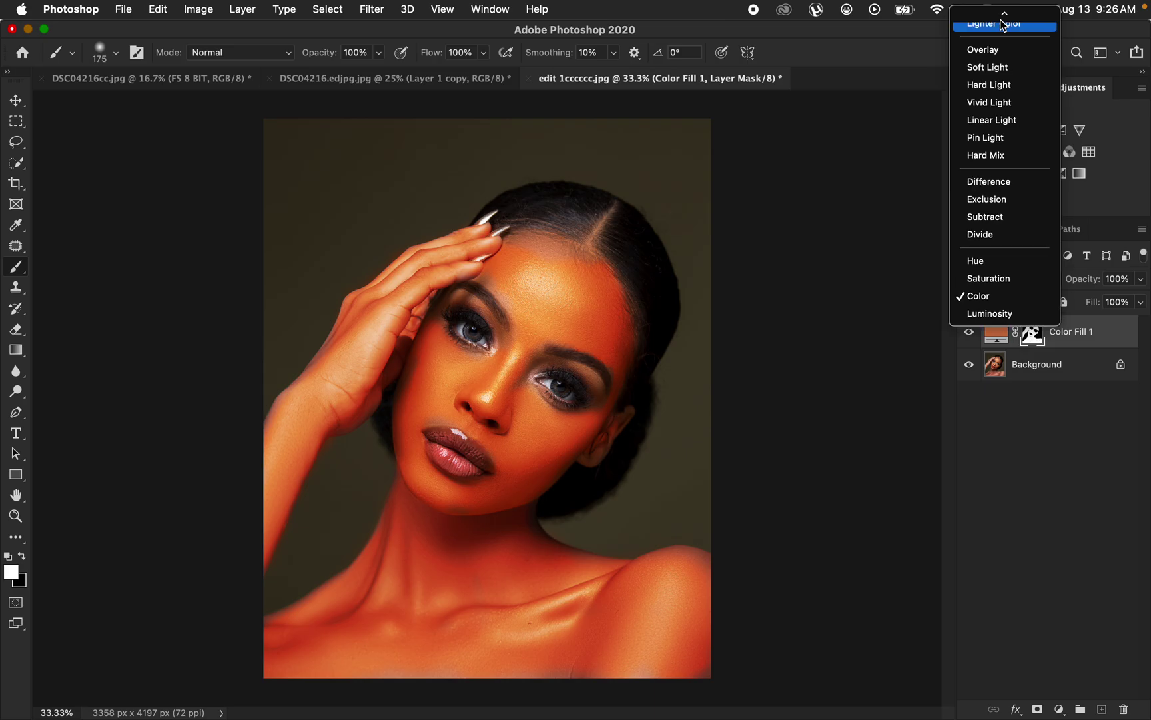
pyautogui.click(1003, 109)
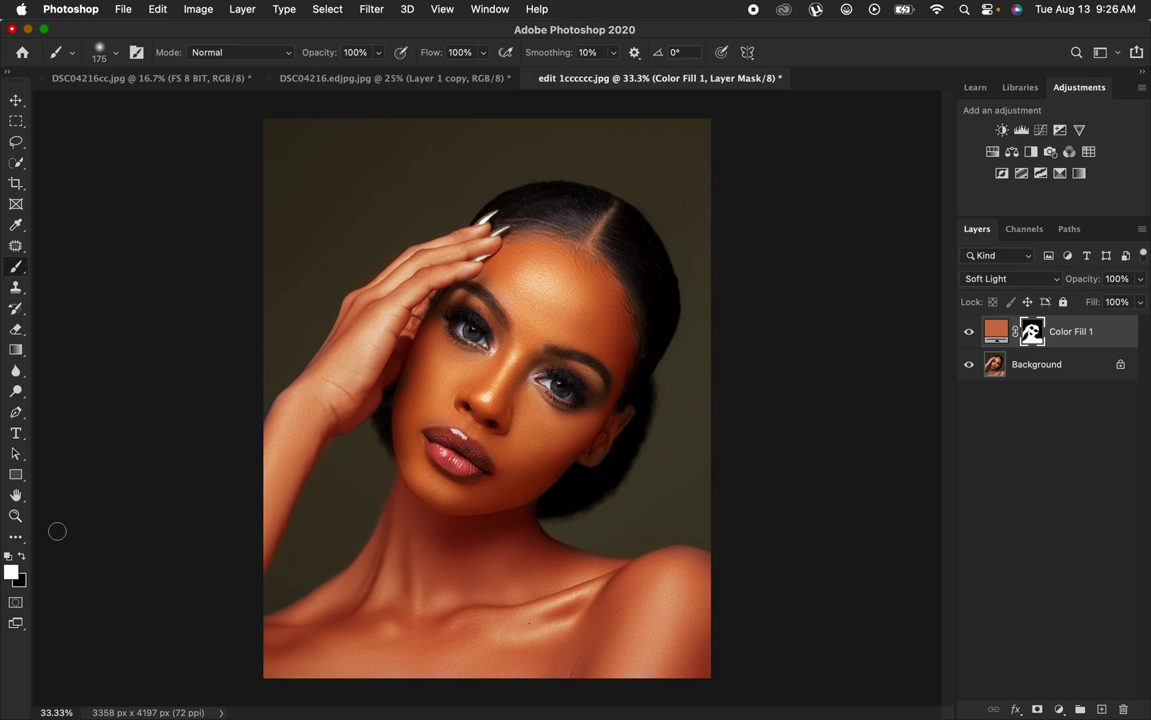
# Refine the fill layer's mask with black strokes on the forehead and brow, and white strokes from the forehead edge to the hand
pyautogui.click(22, 555)
pyautogui.moveTo(429, 545)
pyautogui.mouseDown()
pyautogui.moveTo(444, 549)
pyautogui.moveTo(442, 540)
pyautogui.mouseUp()
pyautogui.press('super+z')
pyautogui.moveTo(521, 281)
pyautogui.mouseDown()
pyautogui.moveTo(488, 274)
pyautogui.moveTo(502, 275)
pyautogui.moveTo(485, 248)
pyautogui.mouseUp()
pyautogui.moveTo(526, 277)
pyautogui.mouseDown()
pyautogui.moveTo(501, 269)
pyautogui.moveTo(526, 269)
pyautogui.mouseUp()
pyautogui.moveTo(594, 346)
pyautogui.mouseDown()
pyautogui.moveTo(623, 356)
pyautogui.moveTo(619, 371)
pyautogui.moveTo(609, 356)
pyautogui.moveTo(617, 376)
pyautogui.moveTo(610, 354)
pyautogui.mouseUp()
pyautogui.press('x')
pyautogui.moveTo(499, 278)
pyautogui.mouseDown()
pyautogui.moveTo(477, 254)
pyautogui.moveTo(496, 246)
pyautogui.moveTo(527, 255)
pyautogui.moveTo(551, 283)
pyautogui.moveTo(505, 394)
pyautogui.moveTo(535, 401)
pyautogui.moveTo(526, 385)
pyautogui.moveTo(585, 408)
pyautogui.moveTo(560, 414)
pyautogui.moveTo(465, 367)
pyautogui.moveTo(437, 375)
pyautogui.mouseUp()
# Set the fill layer's blend mode to Color and its opacity to 65%
pyautogui.click(1002, 280)
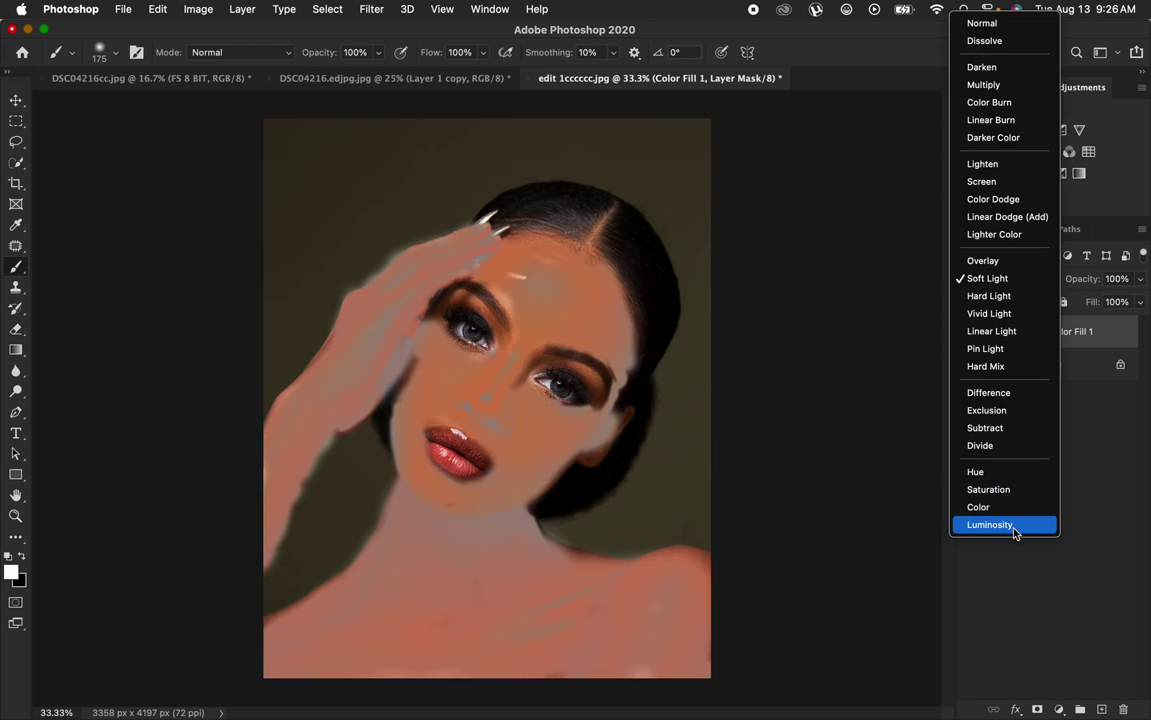
pyautogui.click(1003, 509)
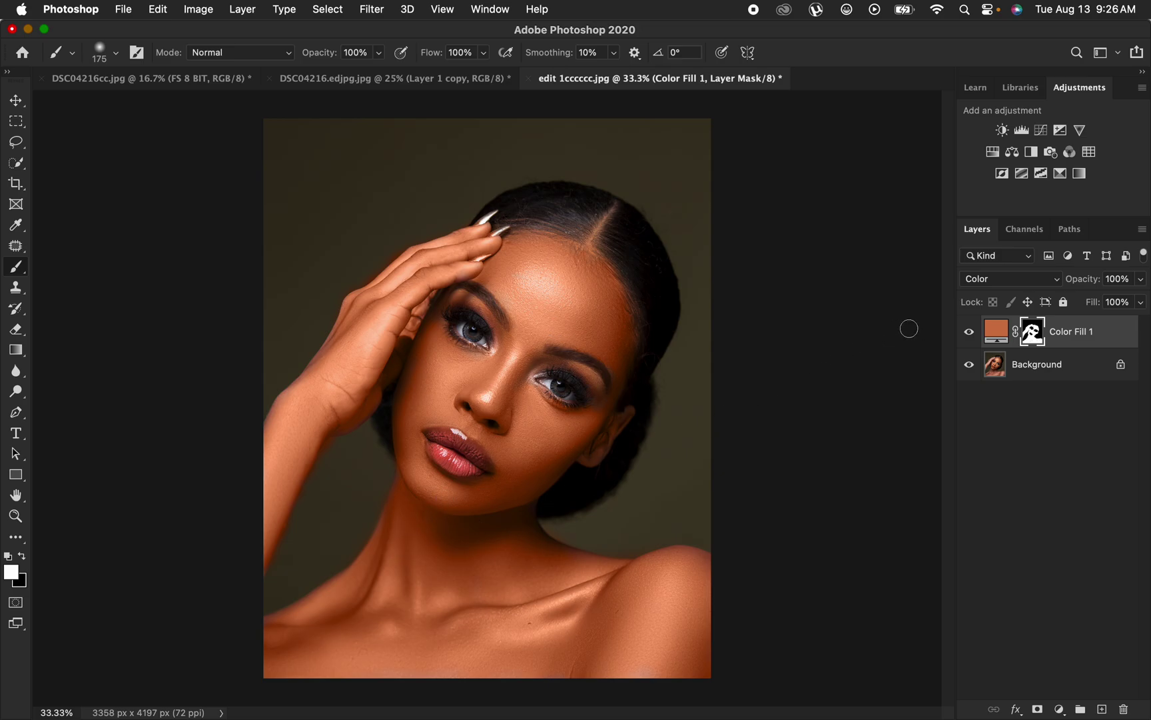
pyautogui.click(1141, 280)
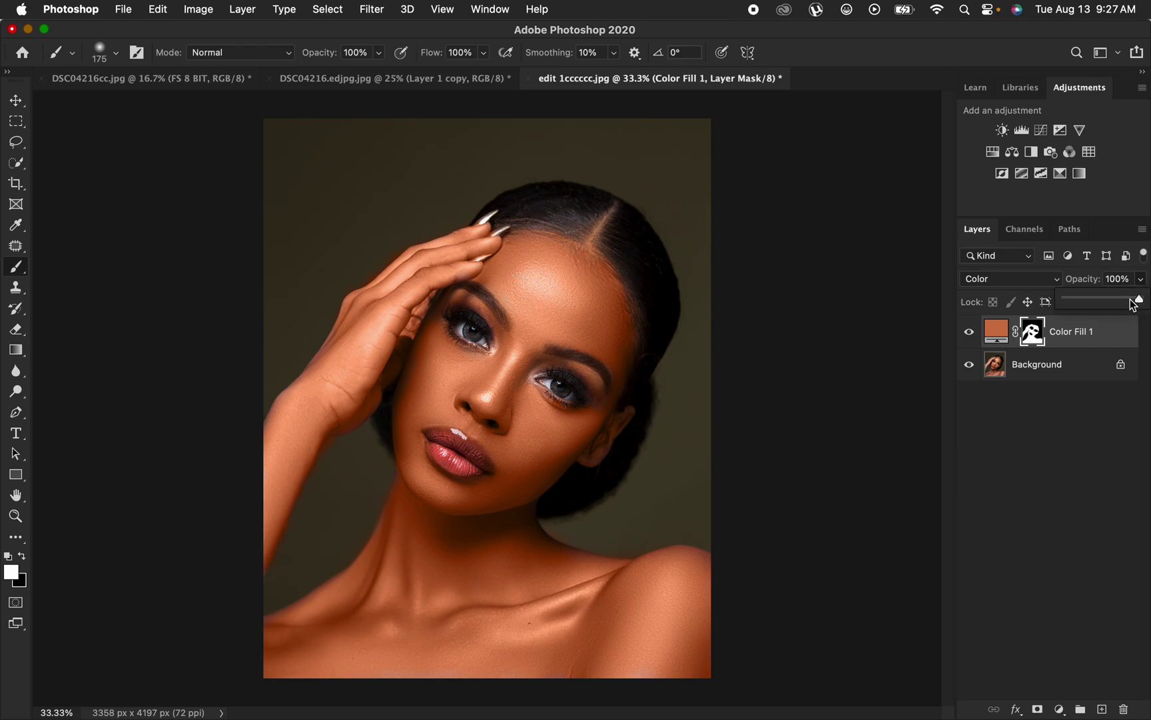
pyautogui.moveTo(1133, 304); pyautogui.dragTo(1123, 306)
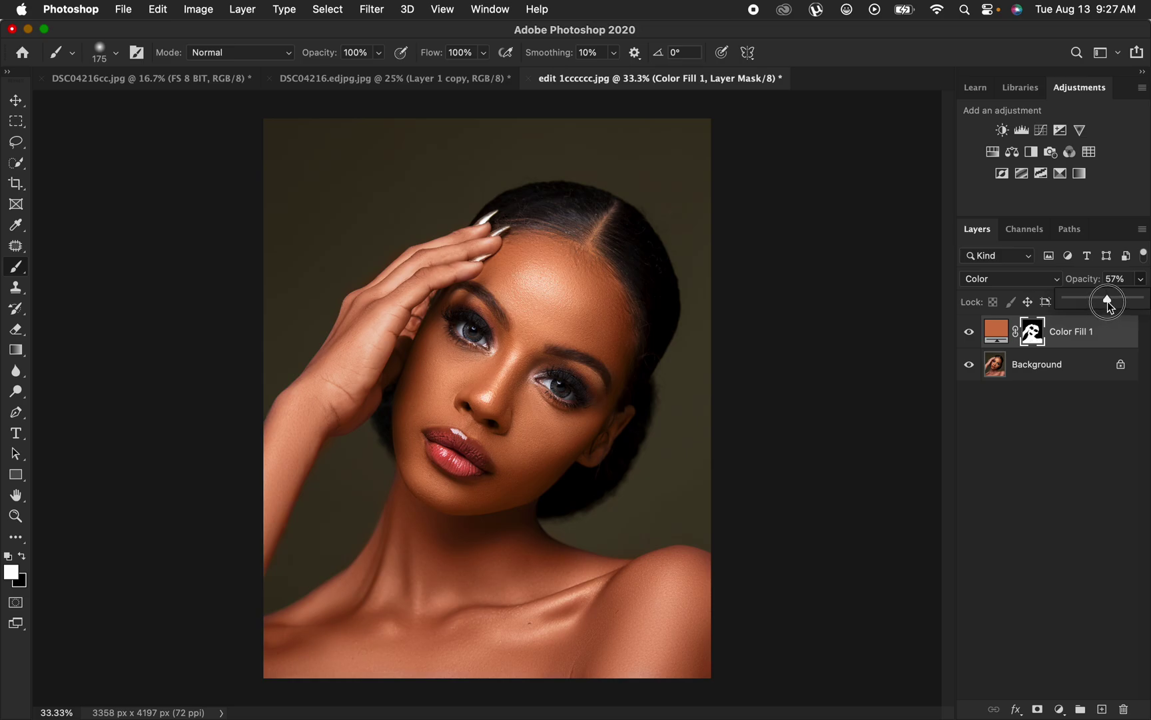
pyautogui.moveTo(1111, 301); pyautogui.dragTo(1114, 301)
# Toggle the masked fill layer's visibility to compare the skin tones before and after the correction
pyautogui.click(970, 335)
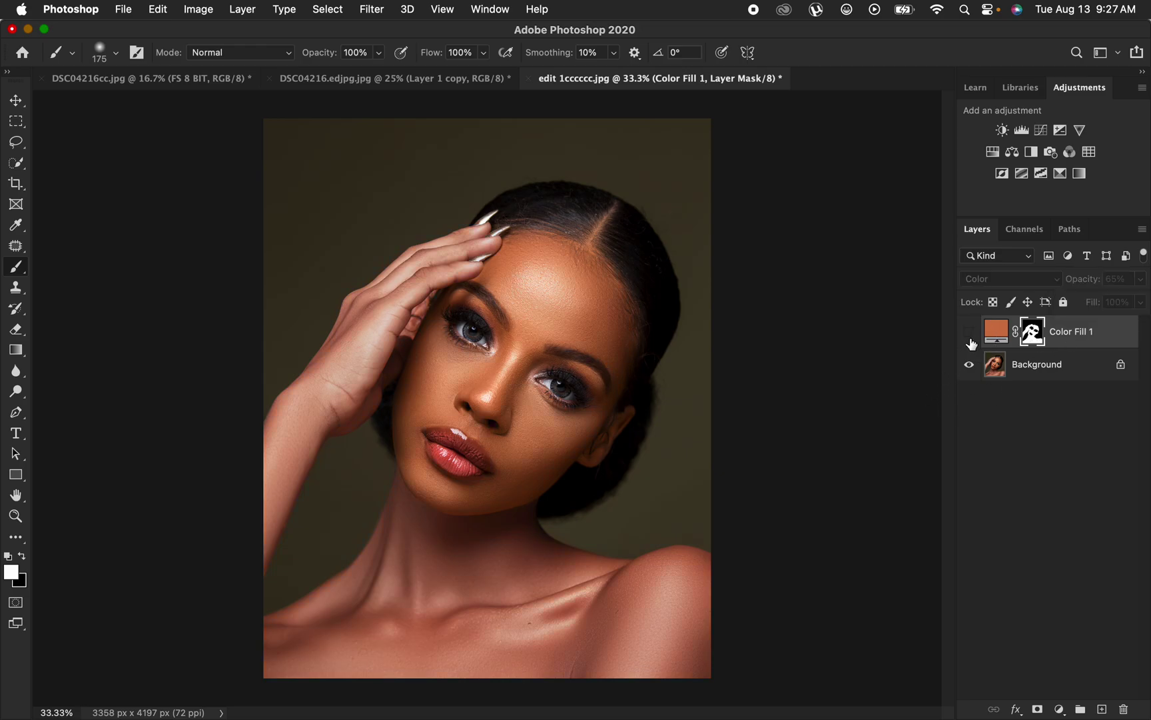
pyautogui.click(970, 341)
pyautogui.click(971, 341)
pyautogui.click(970, 341)
pyautogui.click(971, 341)
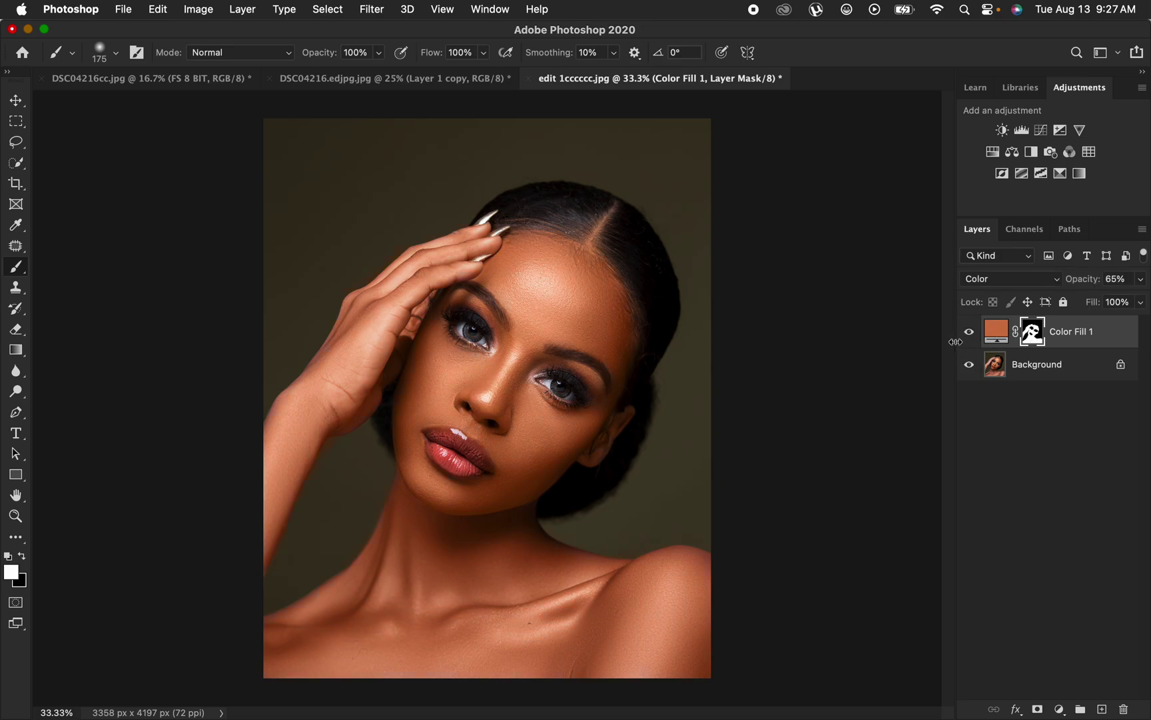